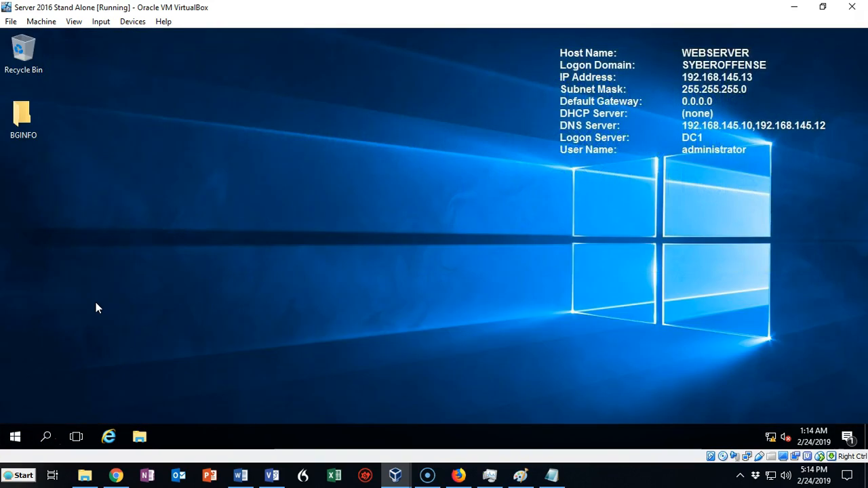
# - Open Windows PowerShell and run Install-WindowsFeature -name Web-Server -IncludeManagementTools to install the web server role
pyautogui.click(14, 439)
pyautogui.click(289, 161)
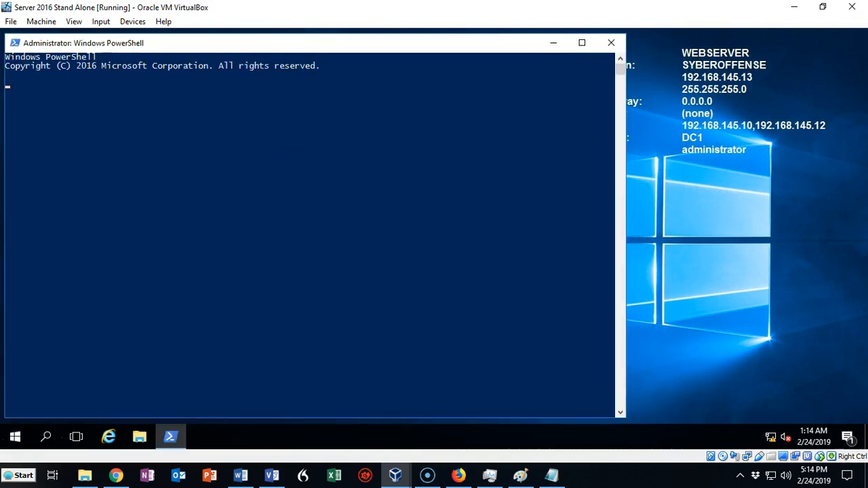
pyautogui.click(213, 89)
pyautogui.rightClick(212, 88)
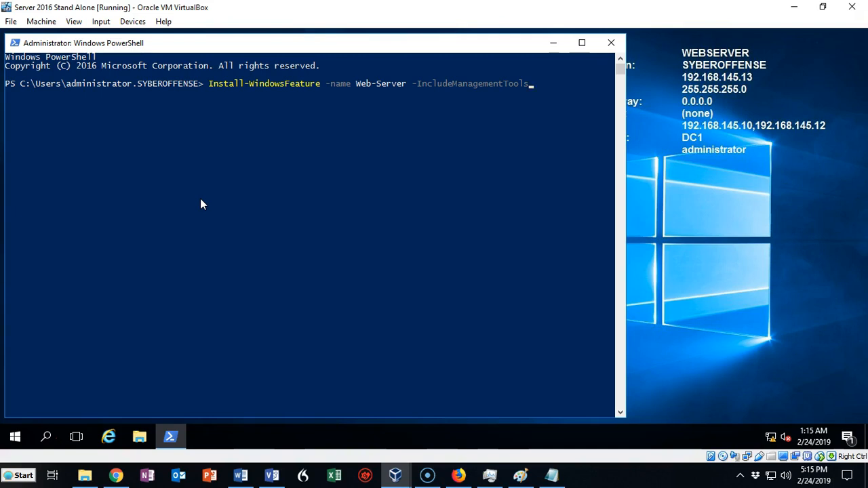
pyautogui.press('Return')
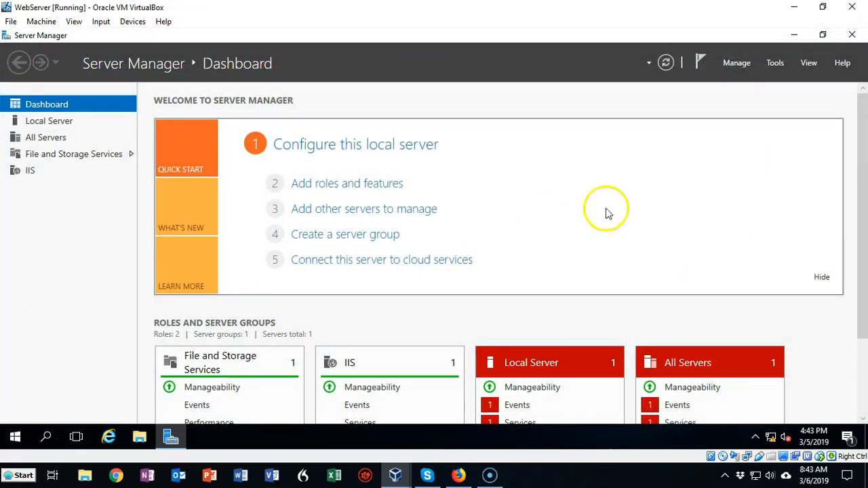
# - Open Internet Information Services (IIS) Manager from Server Manager and maximize its window
pyautogui.click(776, 63)
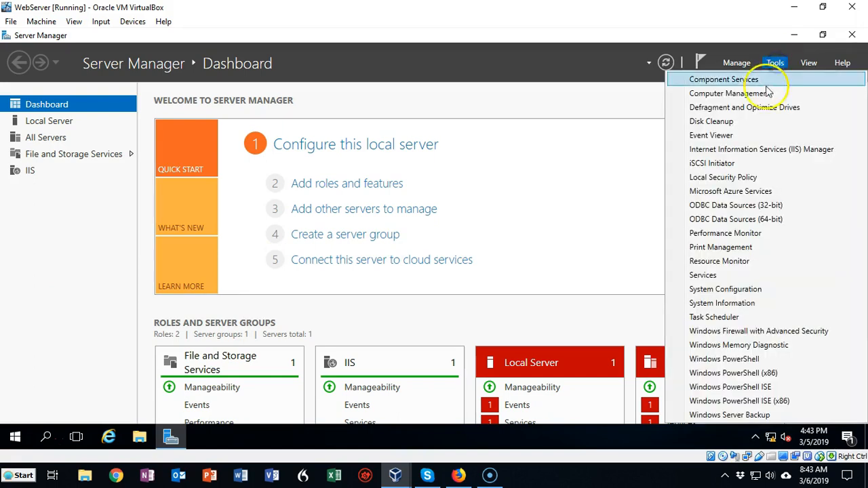
pyautogui.click(754, 151)
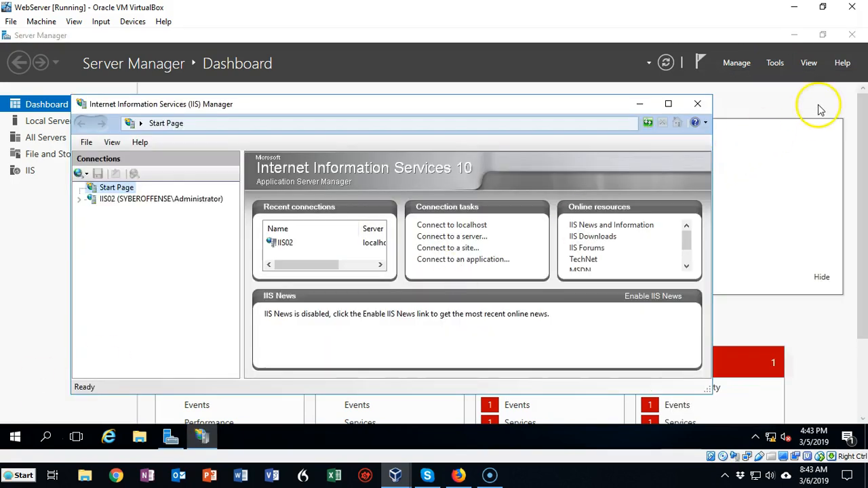
pyautogui.doubleClick(475, 104)
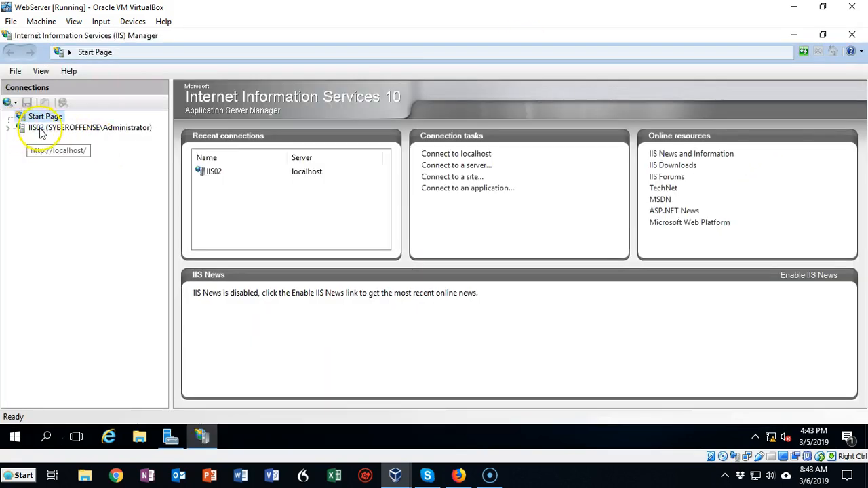
# - Expand the IIS02 server down to Default Web Site and open that site's basic settings to check its physical path
pyautogui.click(8, 129)
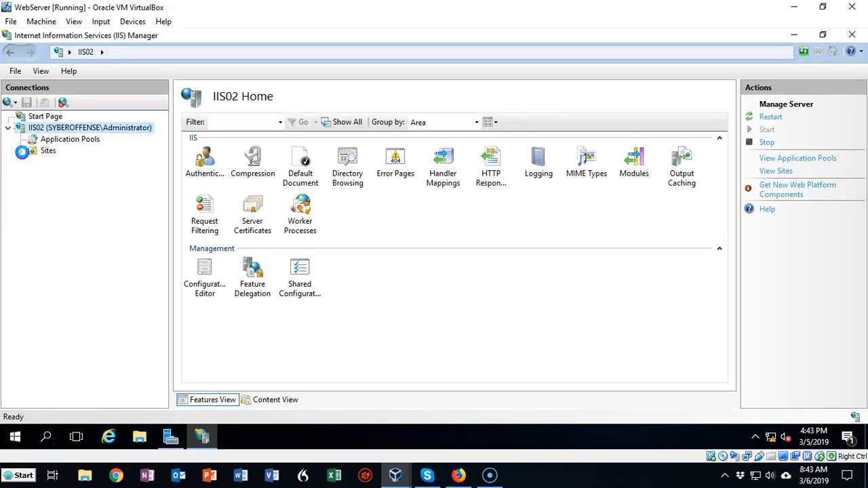
pyautogui.click(22, 152)
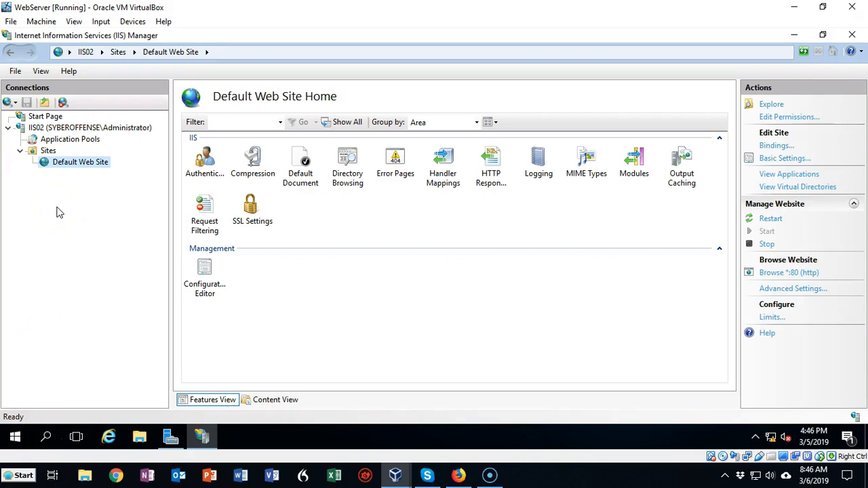
pyautogui.click(775, 160)
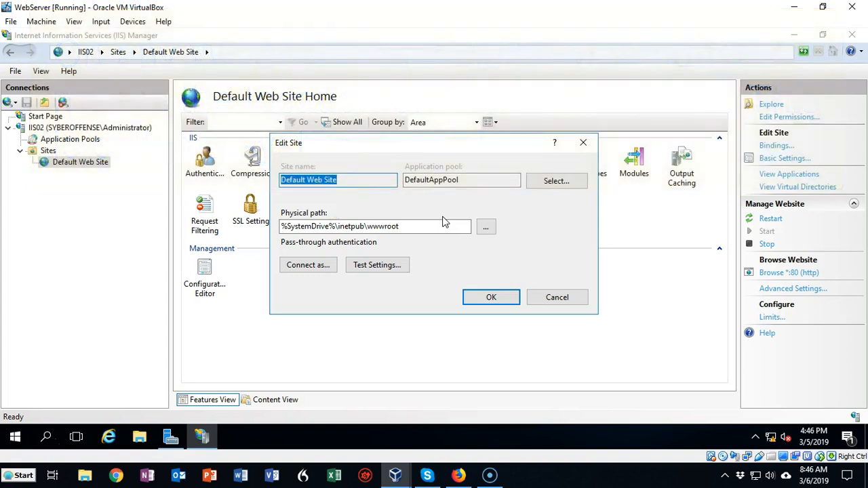
pyautogui.click(412, 227)
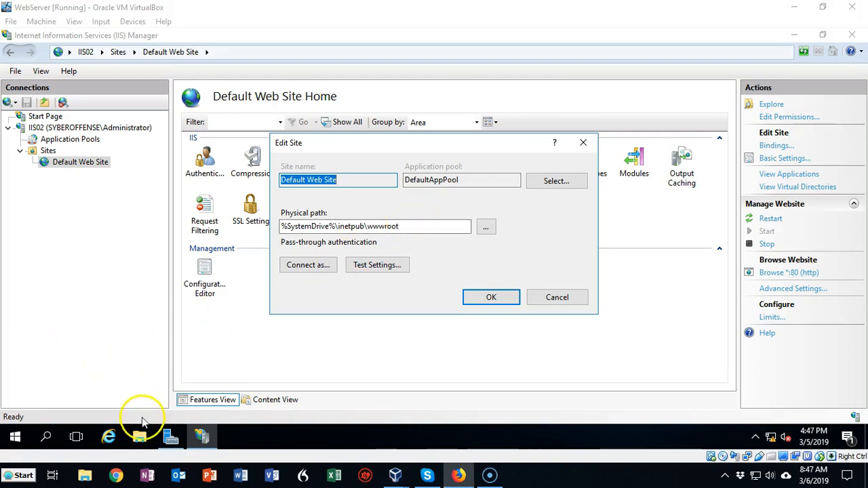
# - Browse to the C:\inetpub\wwwroot folder in File Explorer
pyautogui.click(139, 437)
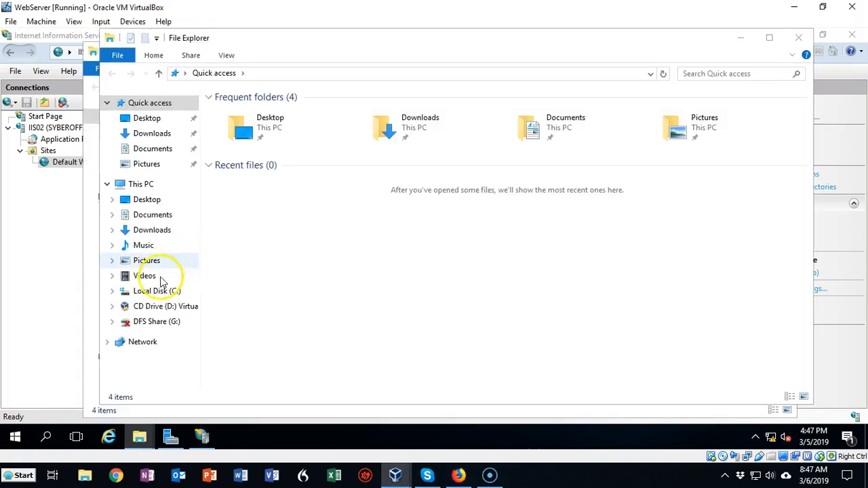
pyautogui.click(157, 291)
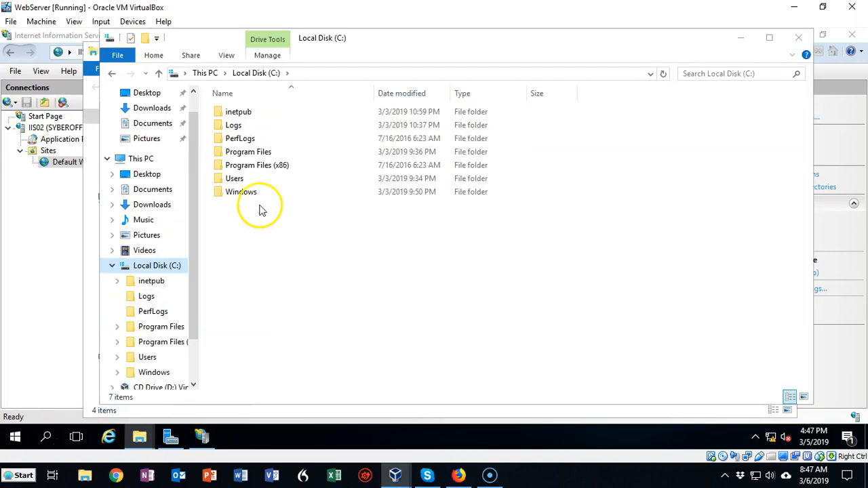
pyautogui.doubleClick(246, 114)
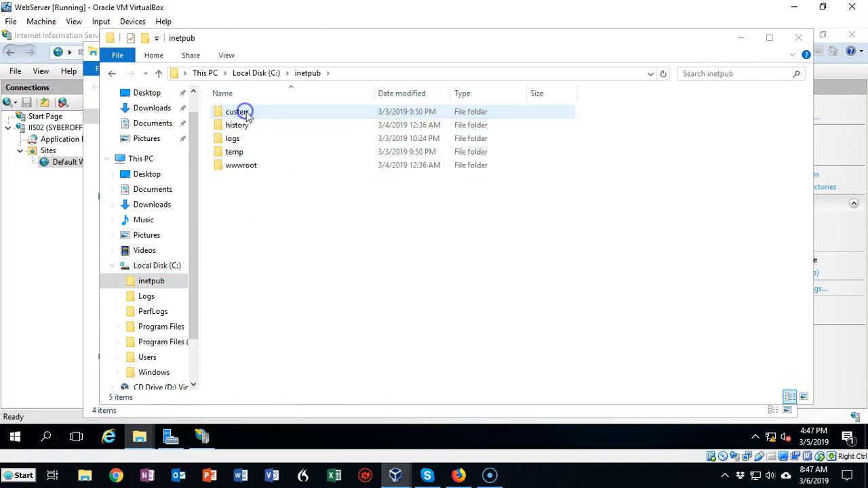
pyautogui.doubleClick(246, 170)
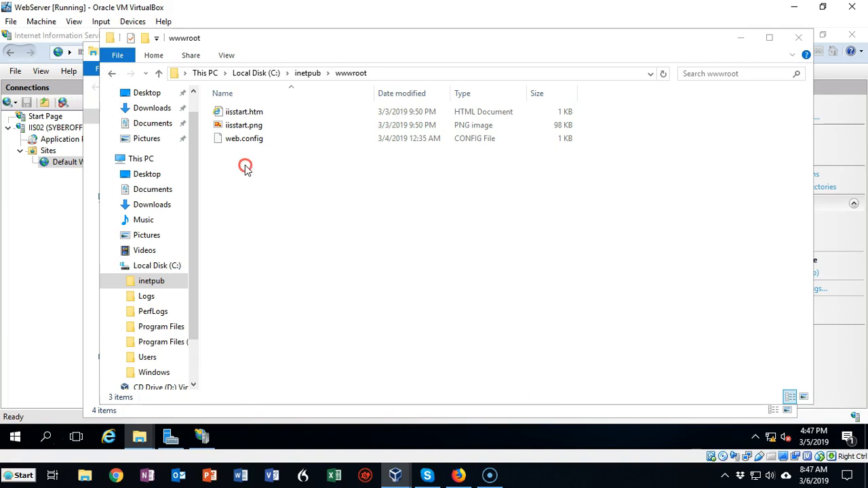
# - Create a new text document in the wwwroot folder and name it mynewwebsite.txt
pyautogui.rightClick(245, 168)
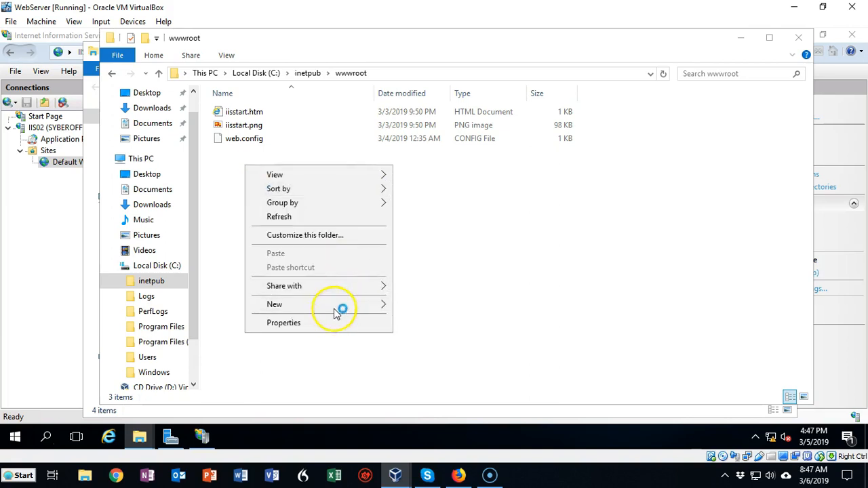
pyautogui.moveTo(337, 308)
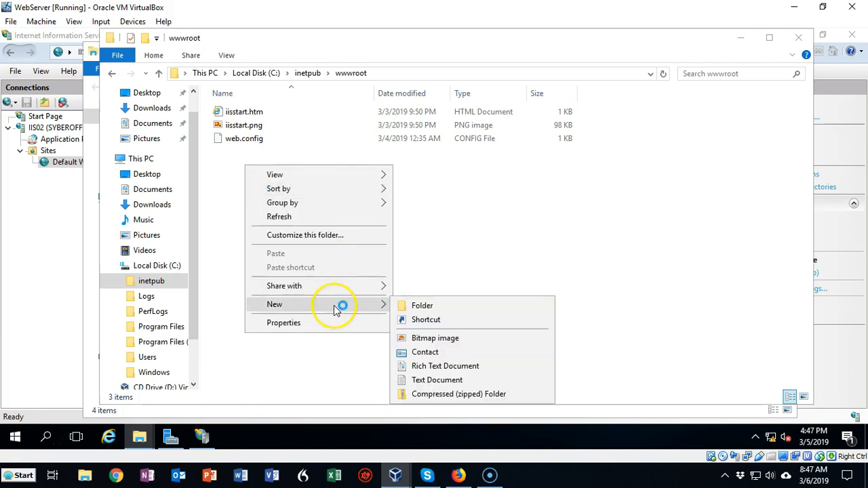
pyautogui.click(435, 380)
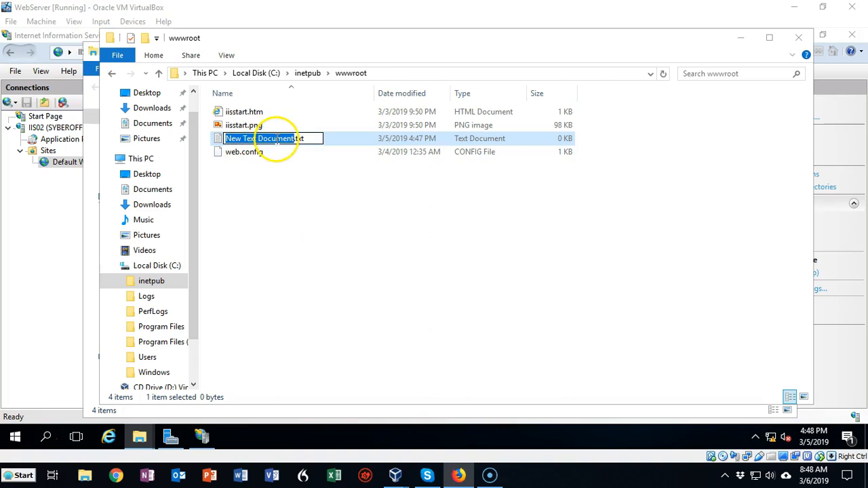
pyautogui.click(277, 139)
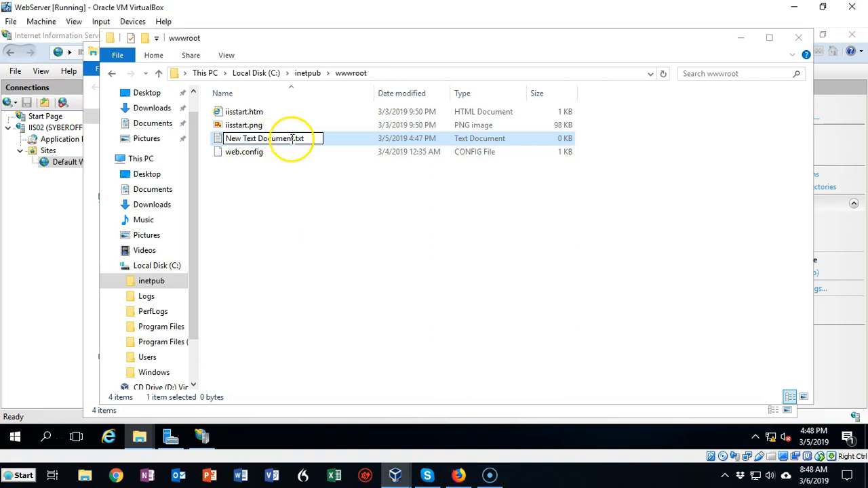
pyautogui.moveTo(293, 139); pyautogui.dragTo(213, 142)
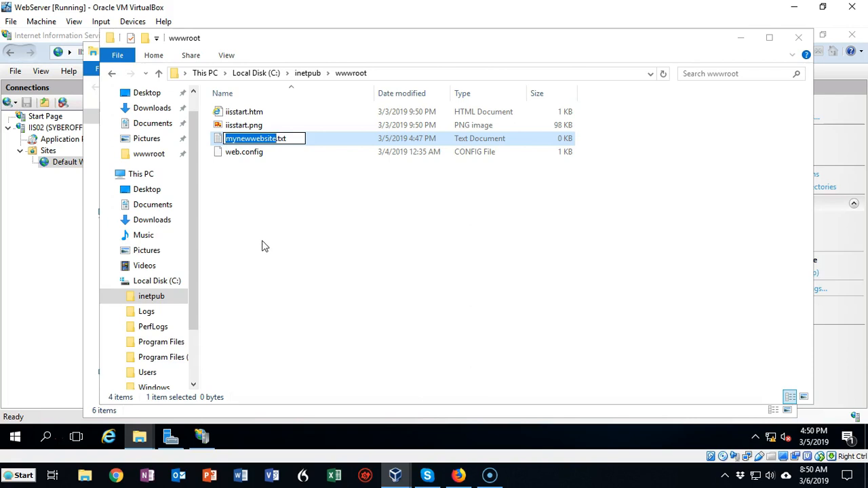
pyautogui.click(264, 237)
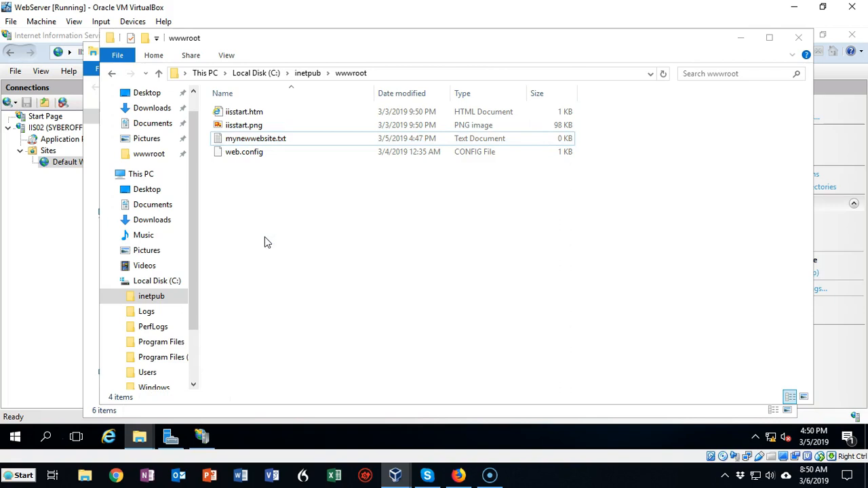
# - Check in the folder's view options whether file name extensions are shown for mynewwebsite.txt
pyautogui.click(246, 139)
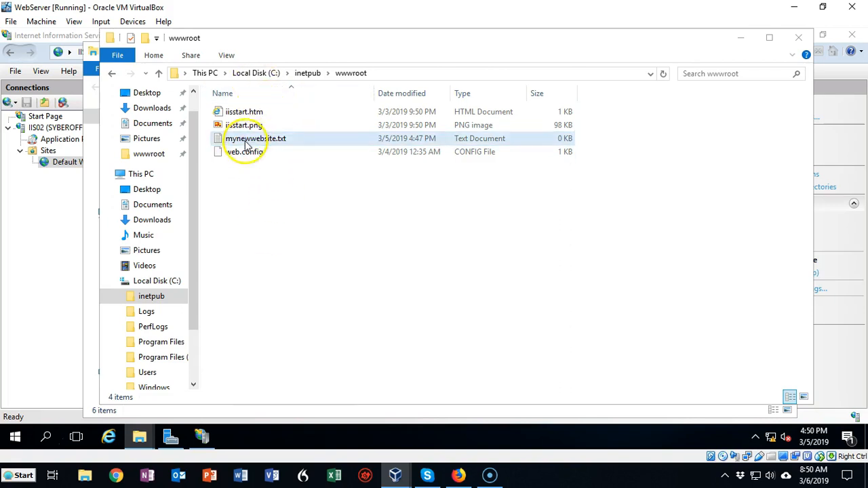
pyautogui.click(227, 57)
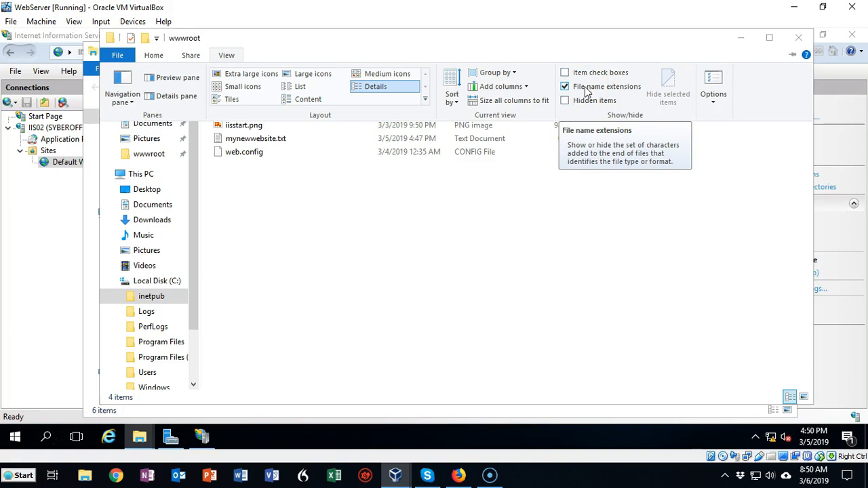
pyautogui.click(268, 140)
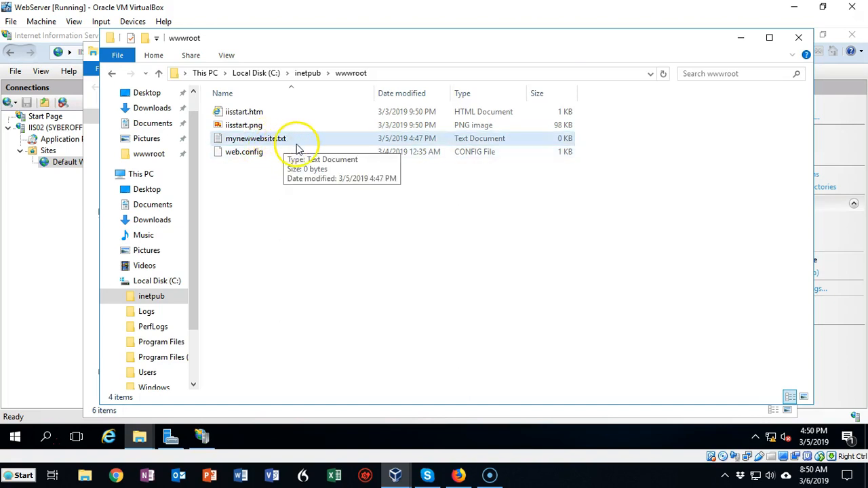
pyautogui.click(270, 229)
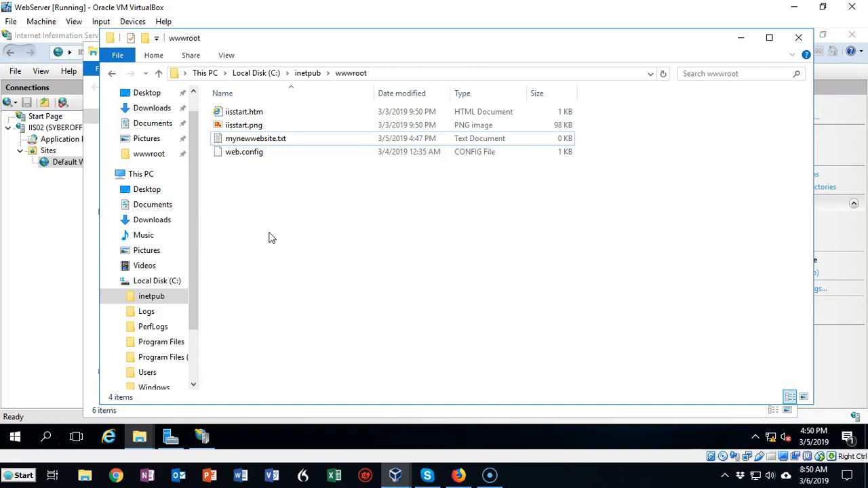
pyautogui.click(235, 222)
# - Open mynewwebsite.txt, enter the text "Welcome to my new website!", and close the file with its changes saved
pyautogui.click(256, 139)
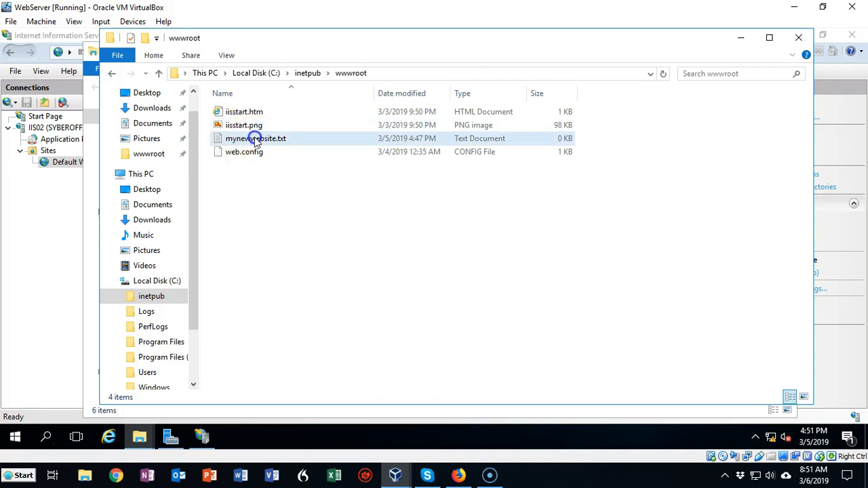
pyautogui.doubleClick(257, 139)
pyautogui.click(192, 148)
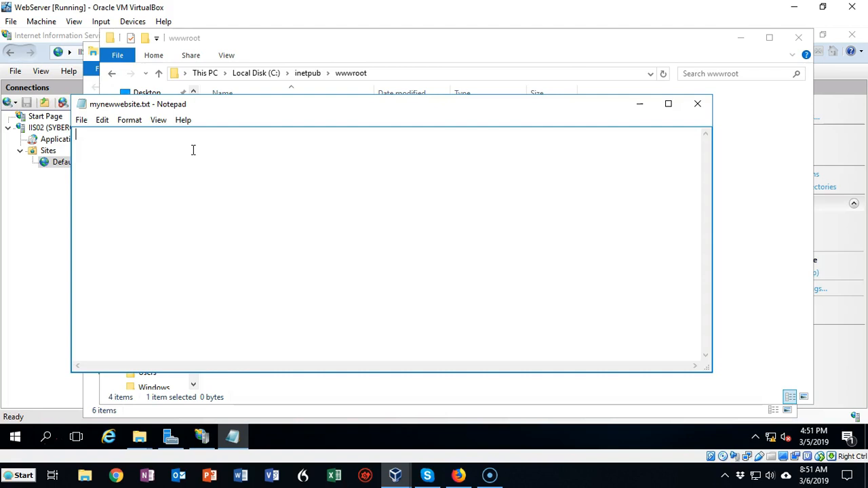
pyautogui.write('Welcome to my new website!')
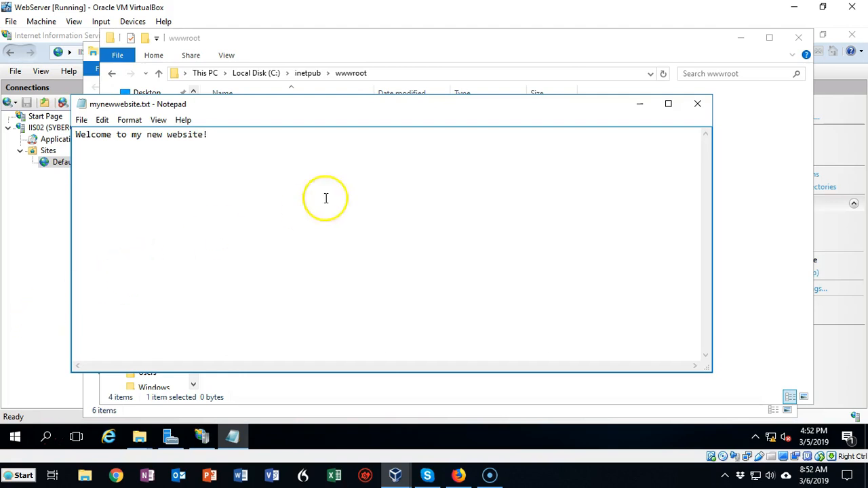
pyautogui.click(701, 105)
pyautogui.click(397, 239)
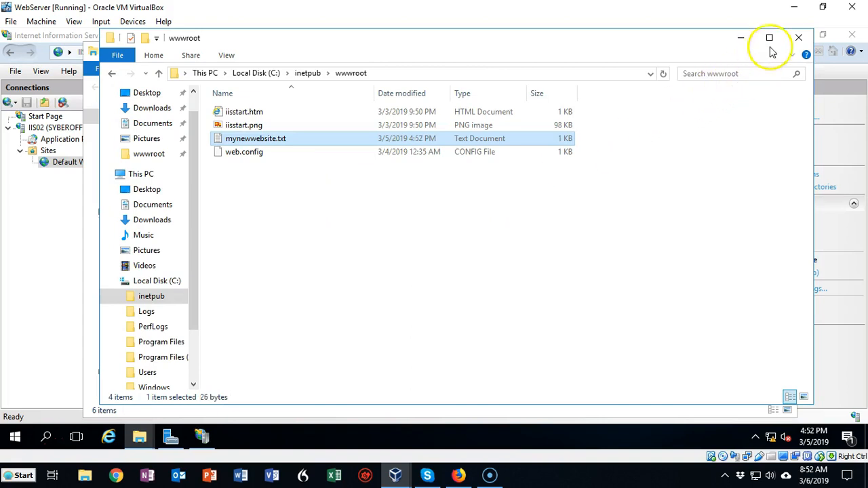
# - Close both File Explorer windows and accept the Default Web Site's Edit Site dialog with its wwwroot path
pyautogui.click(796, 38)
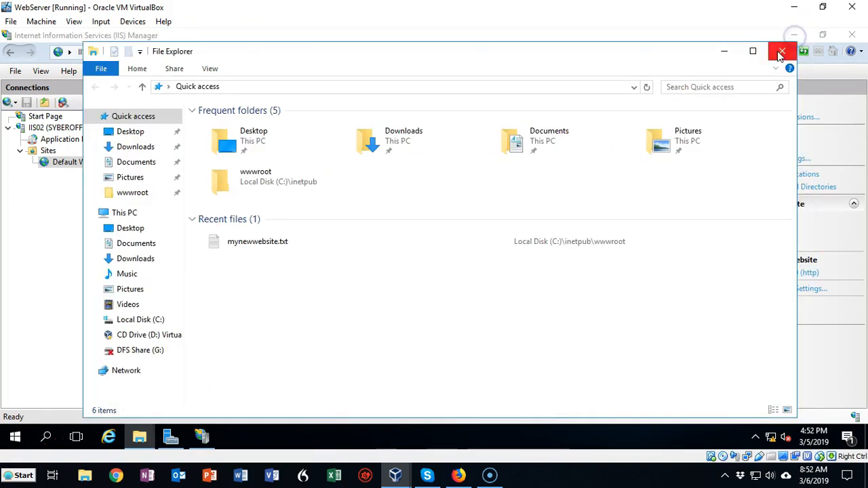
pyautogui.click(783, 46)
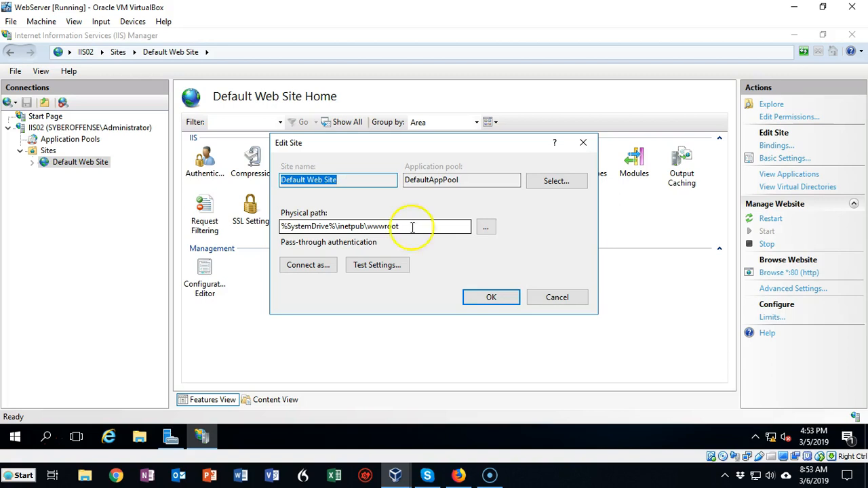
pyautogui.click(489, 298)
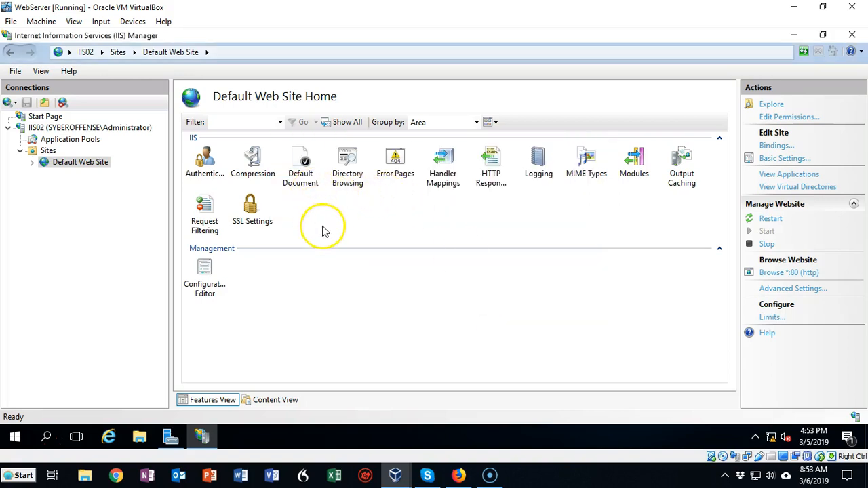
# - Add mynewwebsite.txt to the Default Web Site's list of default documents
pyautogui.doubleClick(303, 162)
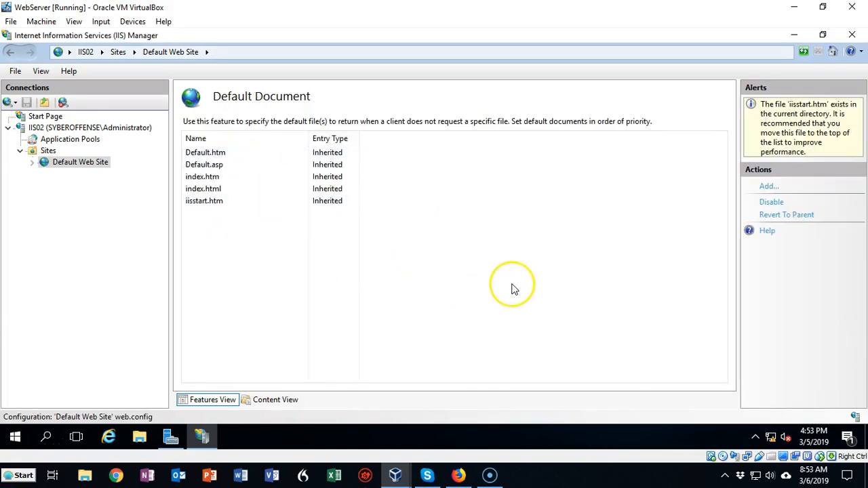
pyautogui.click(767, 188)
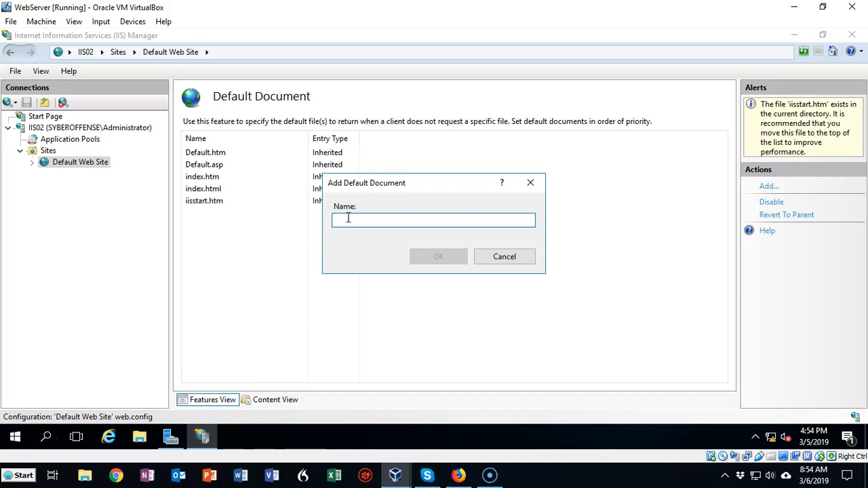
pyautogui.write('mynewwebsite.txt')
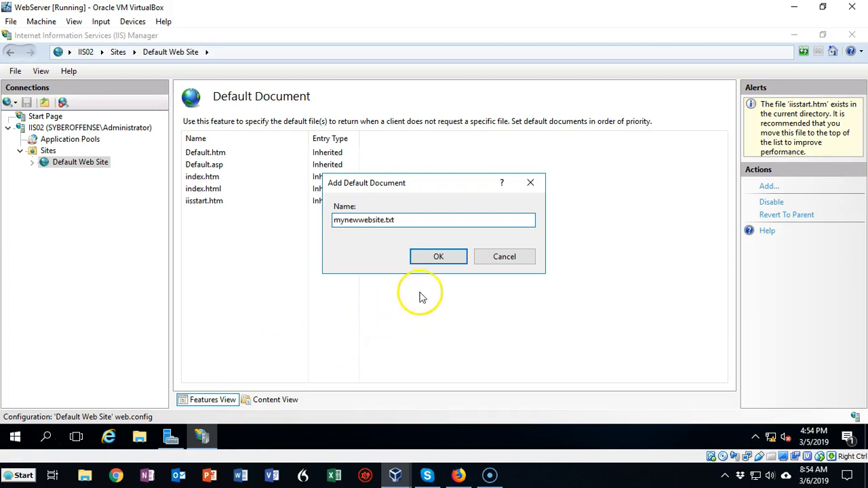
pyautogui.click(436, 258)
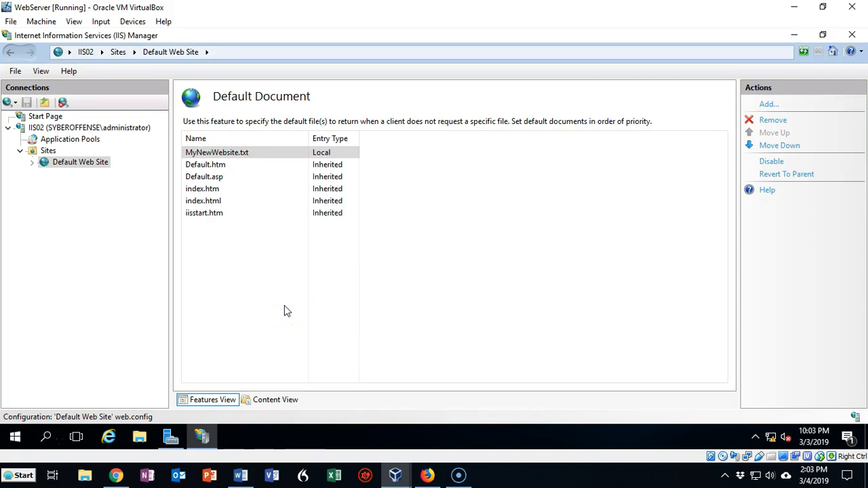
# - Switch to the 2016 DC1 virtual machine and open DNS Manager from Server Manager
pyautogui.click(301, 301)
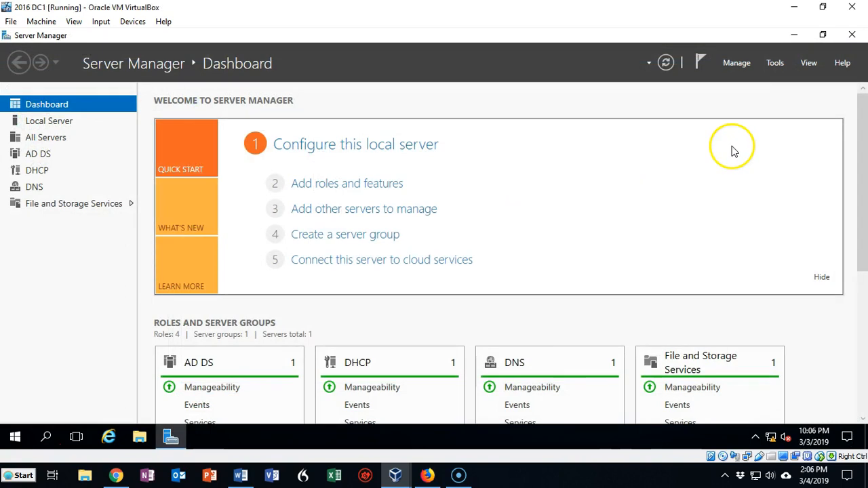
pyautogui.click(776, 62)
pyautogui.click(678, 247)
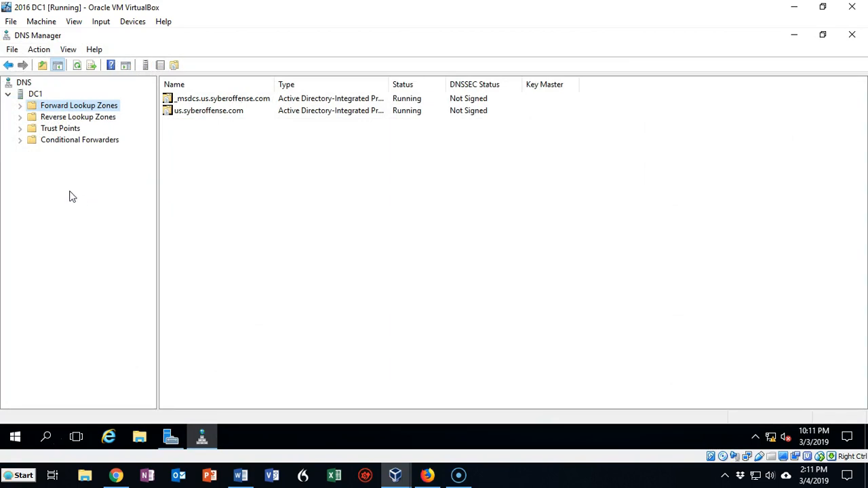
# - Start a new primary zone under DC1's Forward Lookup Zones, with storage in Active Directory turned off
pyautogui.click(20, 105)
pyautogui.rightClick(85, 106)
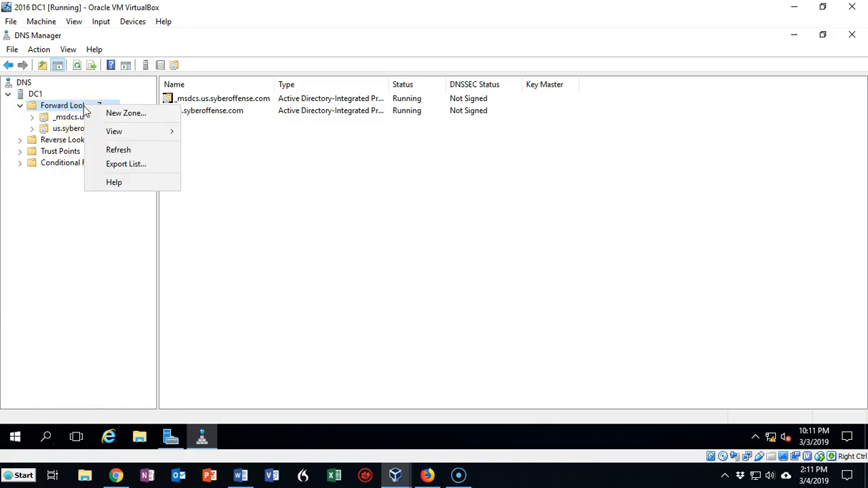
pyautogui.click(119, 114)
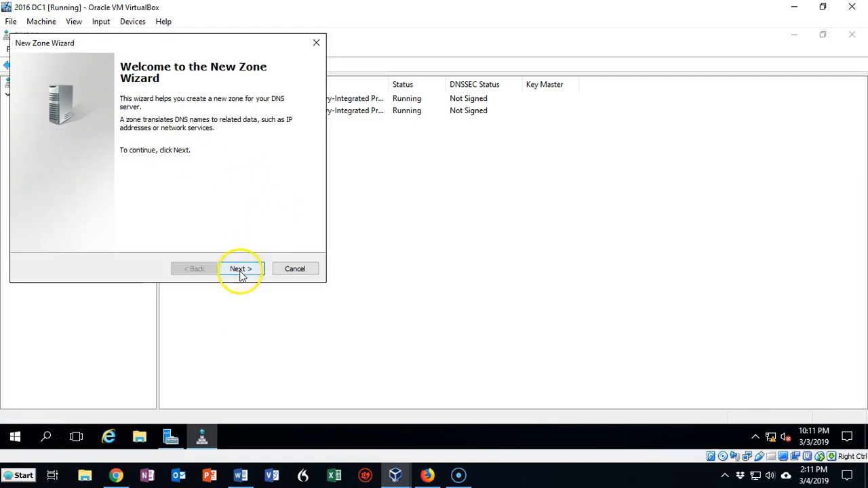
pyautogui.click(241, 271)
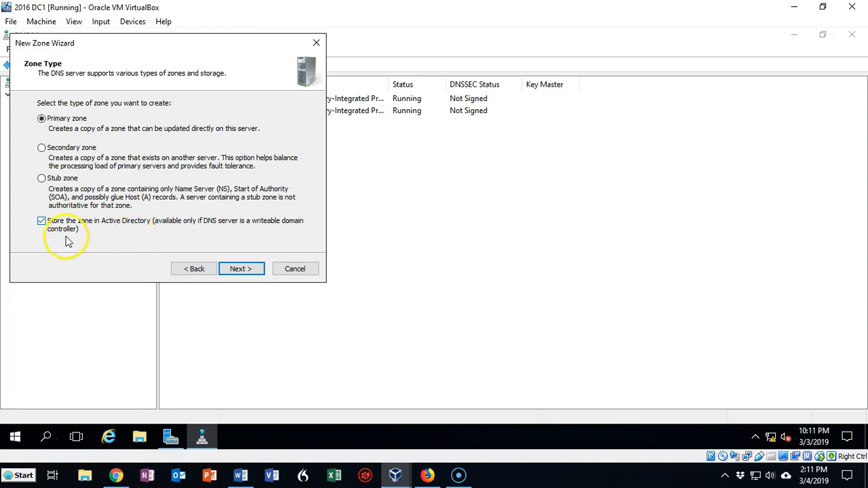
pyautogui.click(42, 221)
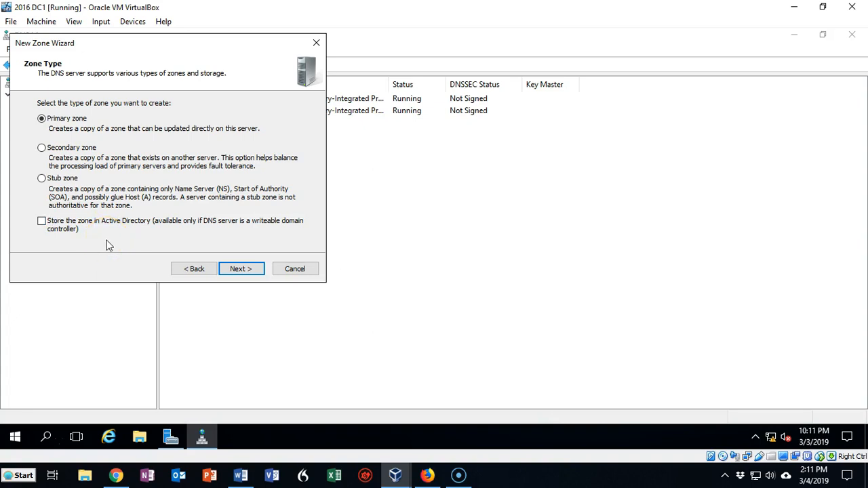
# - Name the new zone syberoffense.com, create the zone file syberoffense.com.dns, disallow dynamic updates, and finish the wizard
pyautogui.click(240, 269)
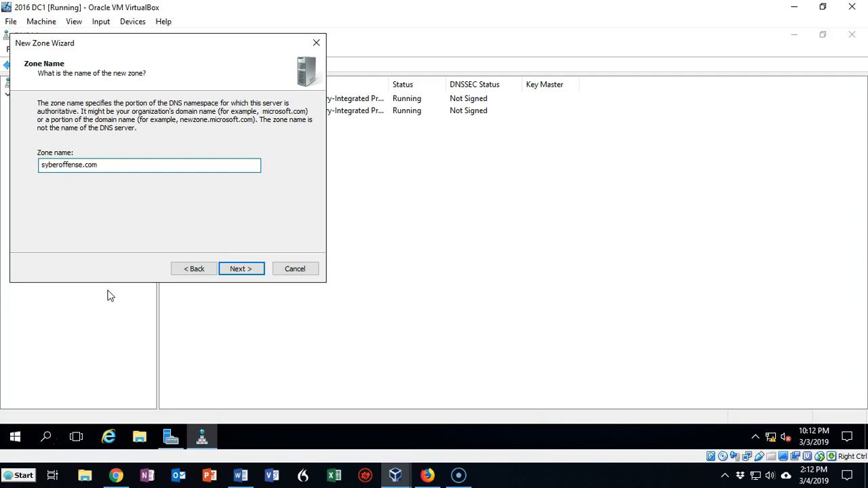
pyautogui.click(238, 270)
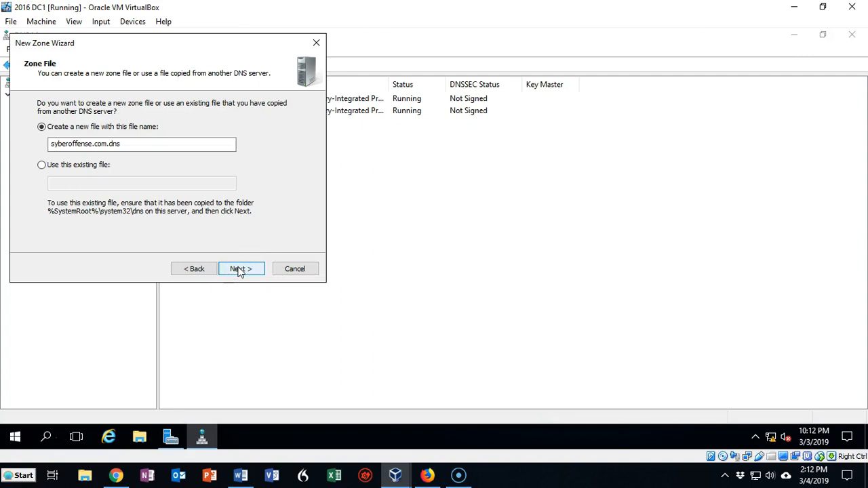
pyautogui.click(239, 270)
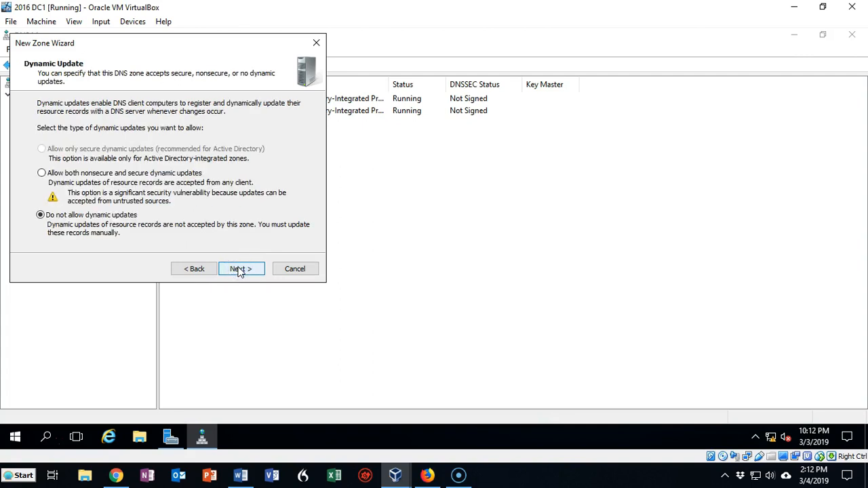
pyautogui.click(239, 270)
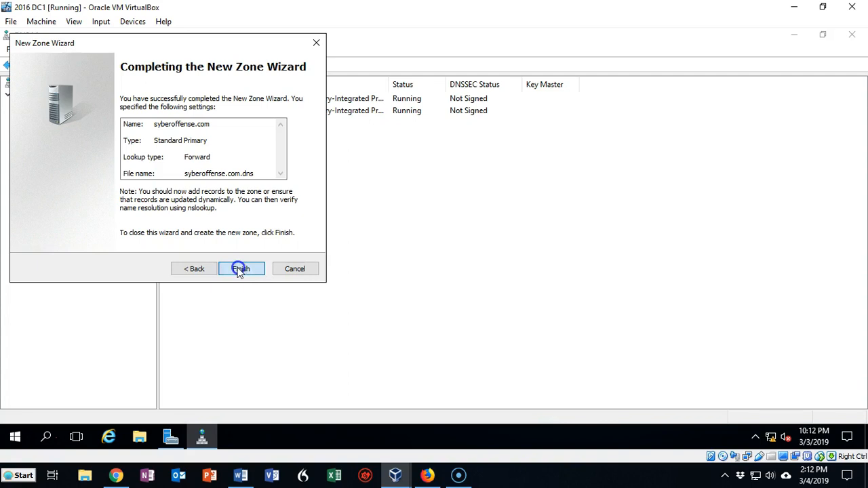
pyautogui.click(241, 270)
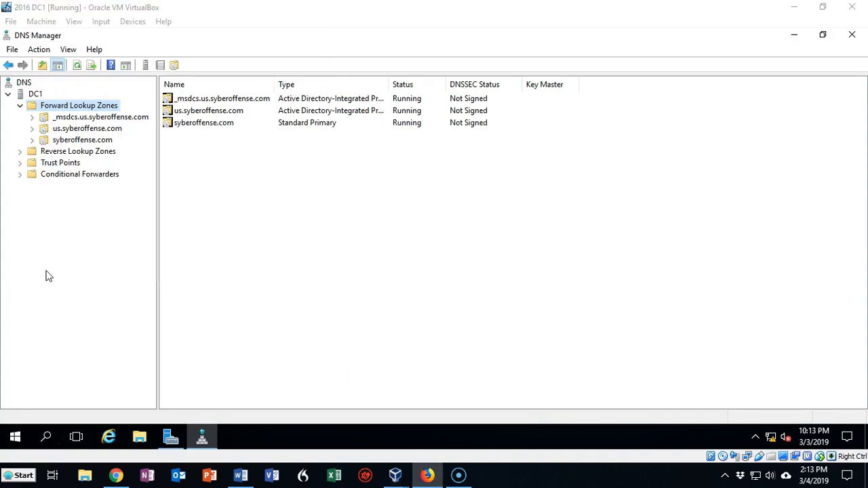
# - Add a host (A) record named www with IP address 192.168.145.14 to the syberoffense.com zone
pyautogui.click(75, 131)
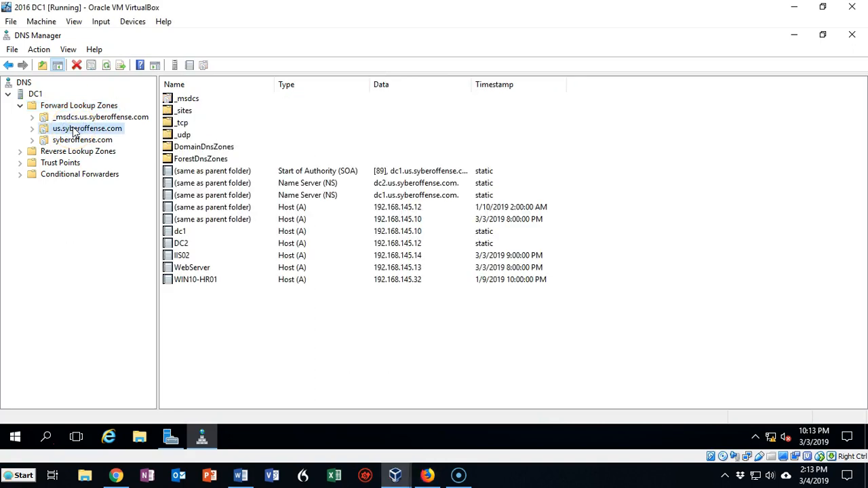
pyautogui.click(76, 140)
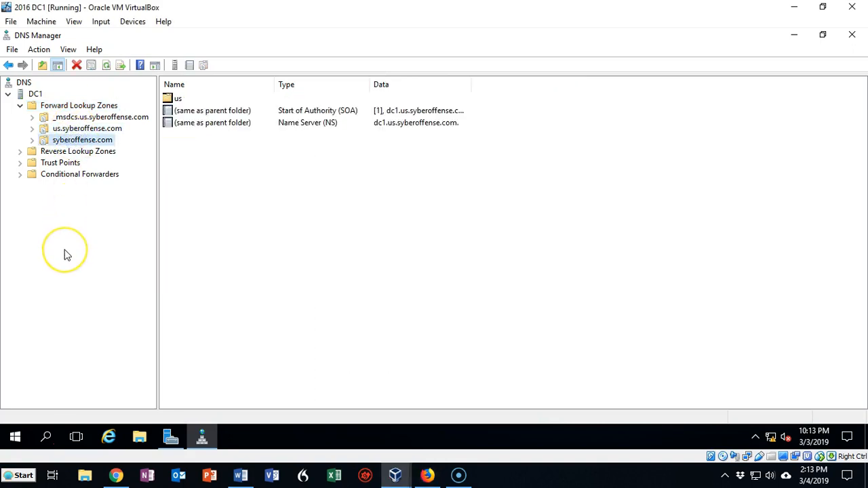
pyautogui.hotkey('alt', 'Tab')
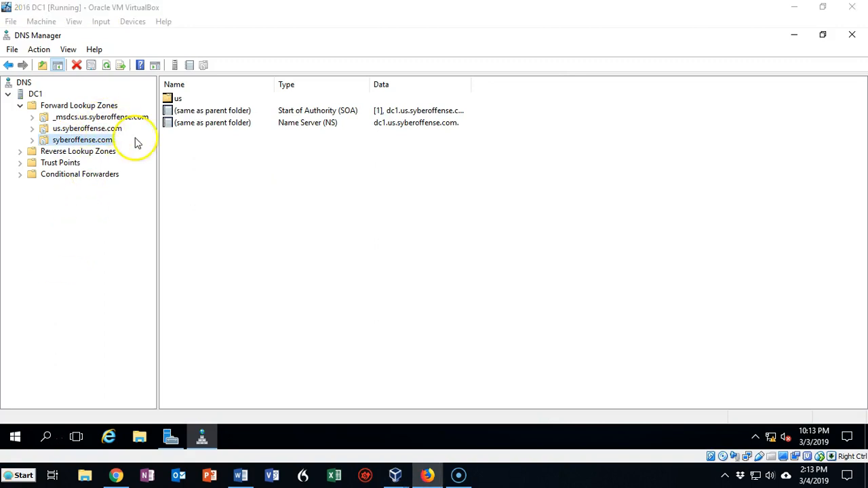
pyautogui.rightClick(211, 201)
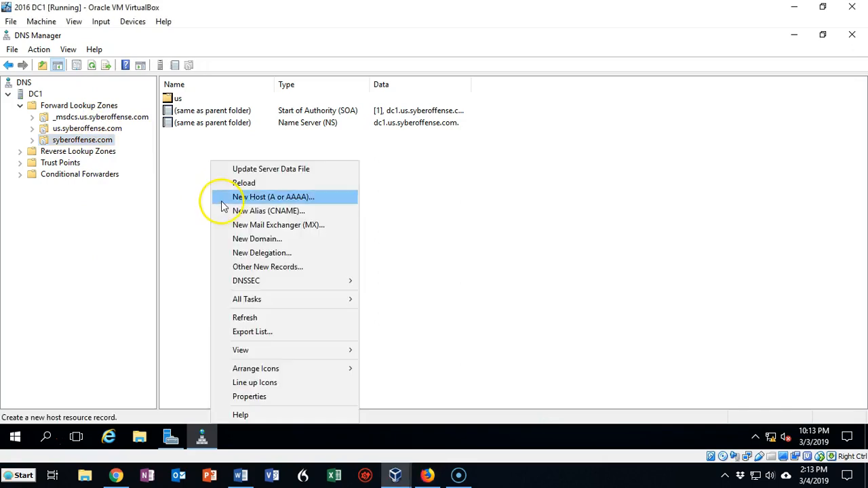
pyautogui.click(257, 197)
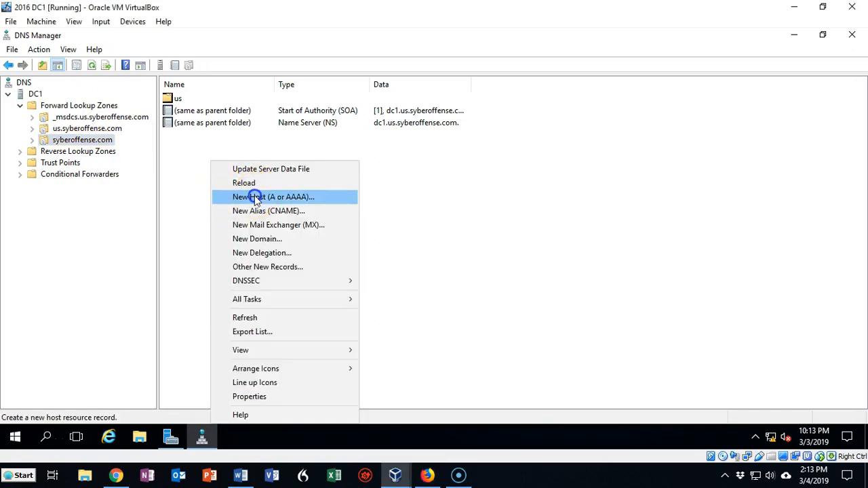
pyautogui.click(350, 152)
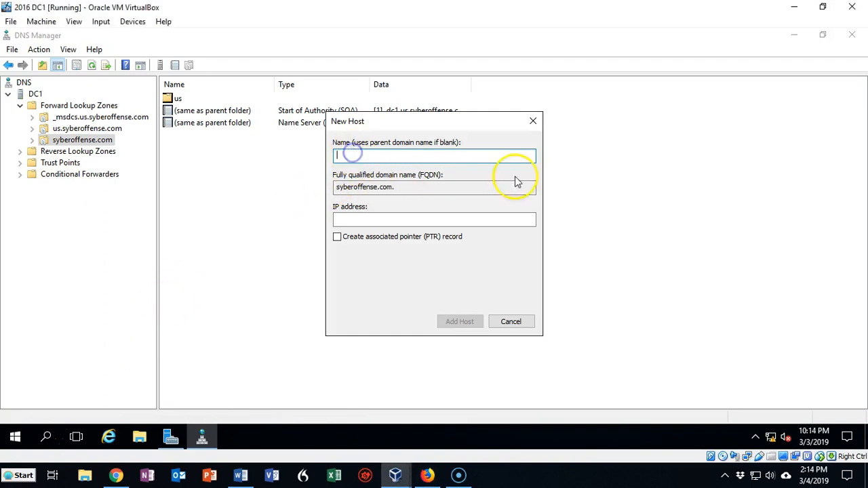
pyautogui.write('www')
pyautogui.click(347, 218)
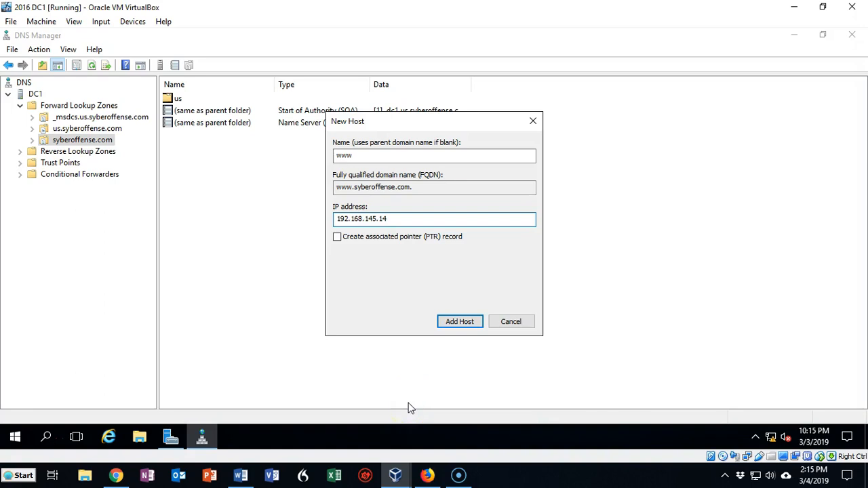
pyautogui.click(456, 323)
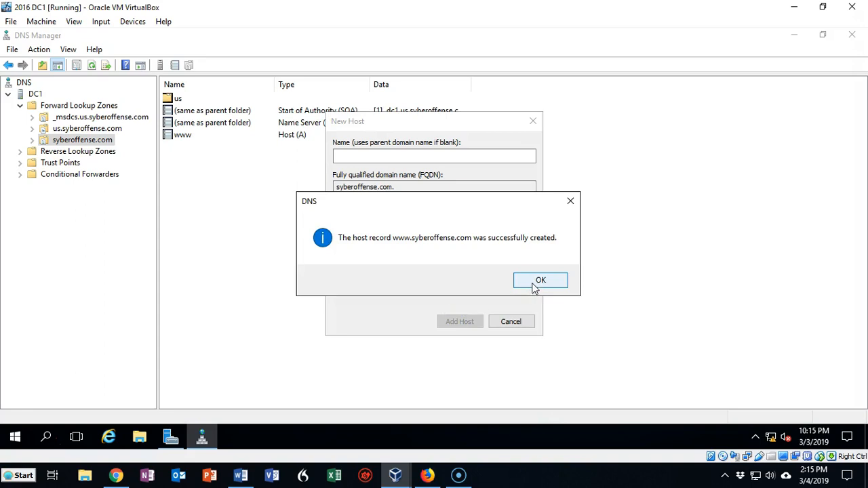
pyautogui.click(534, 285)
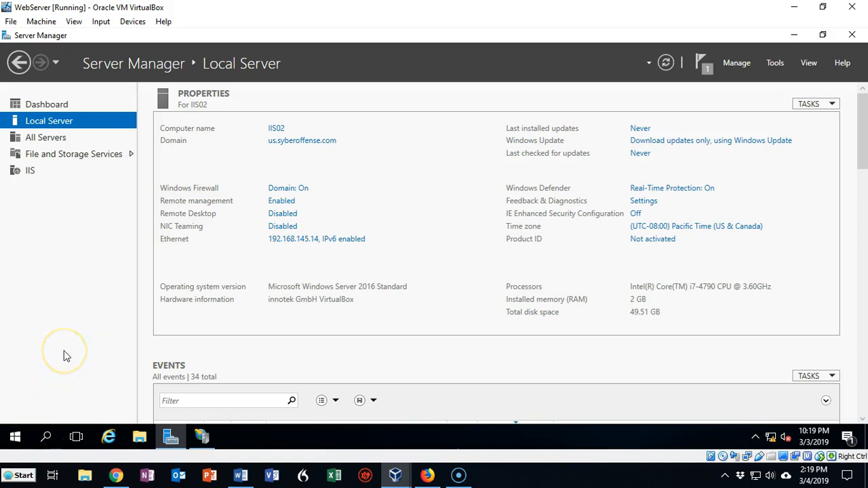
pyautogui.press('super+r')
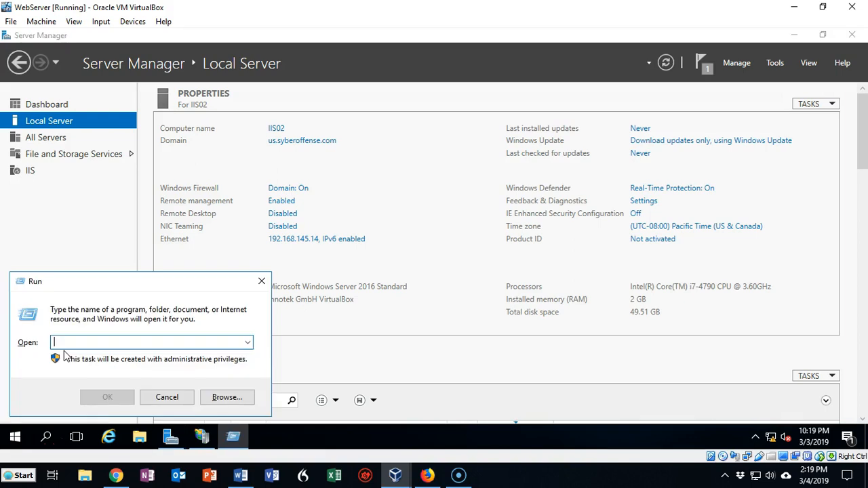
pyautogui.write('cm')
pyautogui.press('Return')
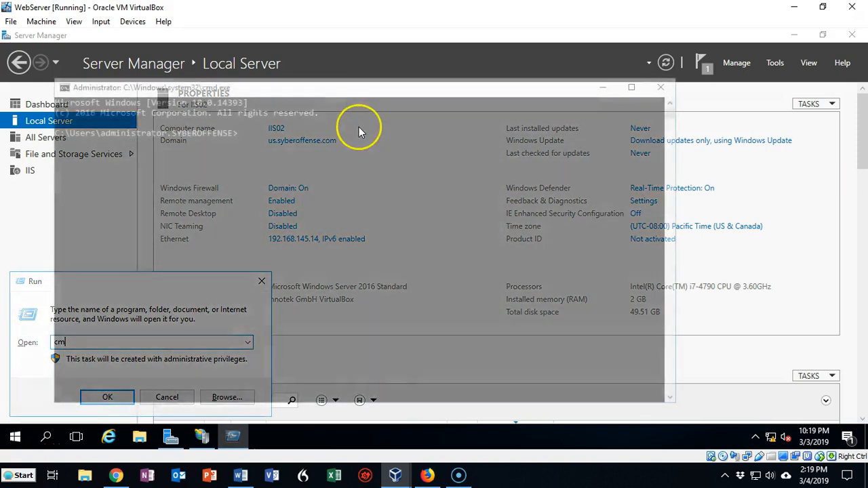
pyautogui.write('ping www.syberoffense.co')
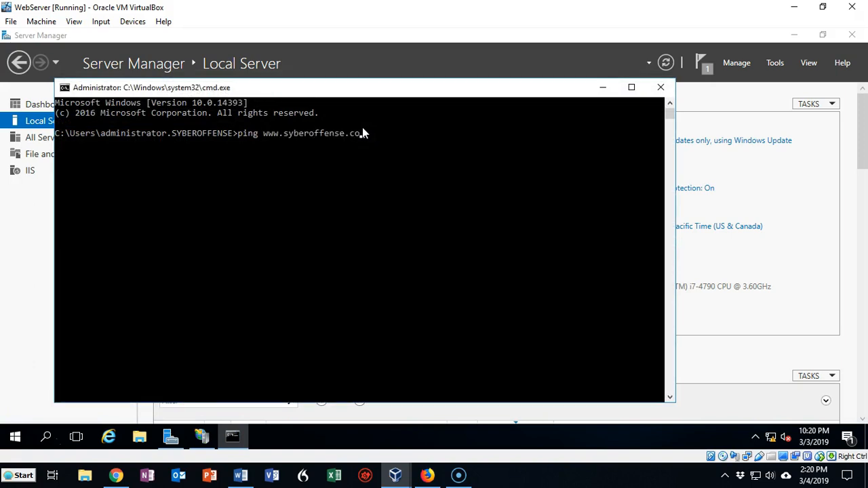
pyautogui.write('m')
pyautogui.press('Return')
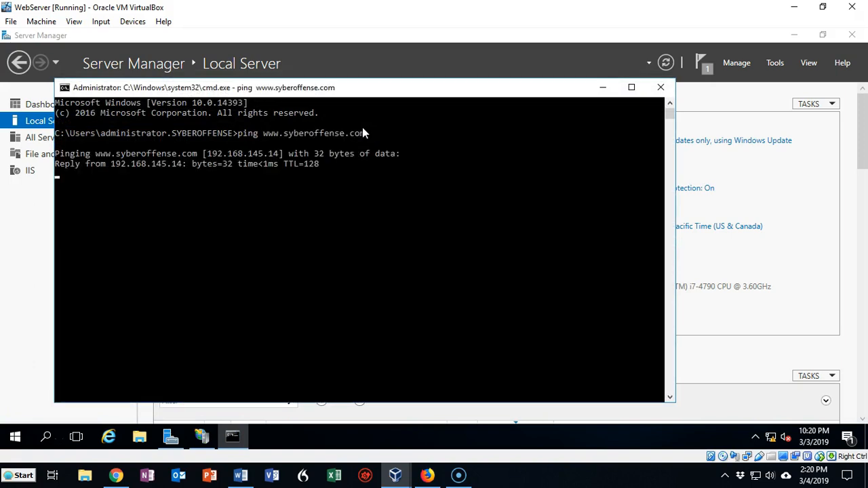
# - Check the Internet Explorer Enhanced Security Configuration settings for administrators and users on the DC1 server
pyautogui.click(86, 297)
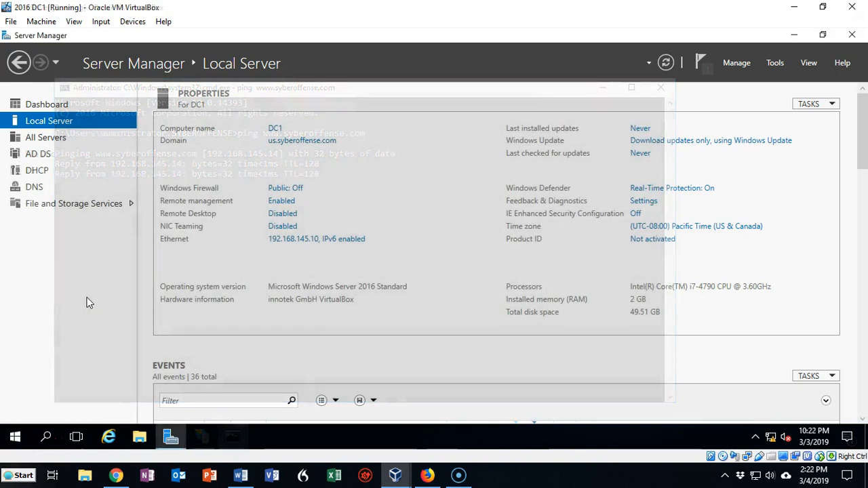
pyautogui.click(86, 298)
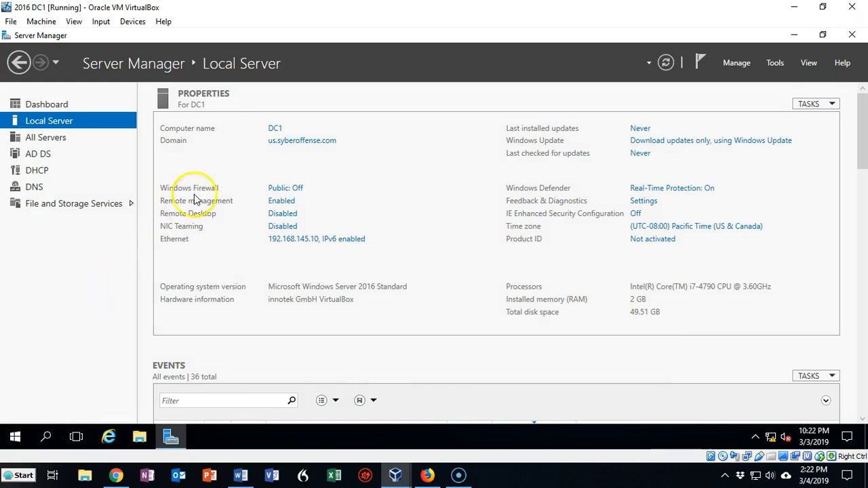
pyautogui.click(636, 214)
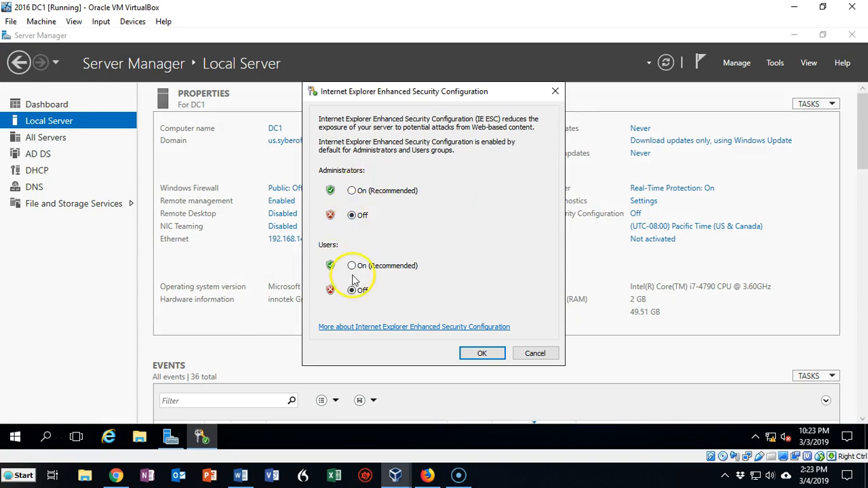
pyautogui.click(483, 354)
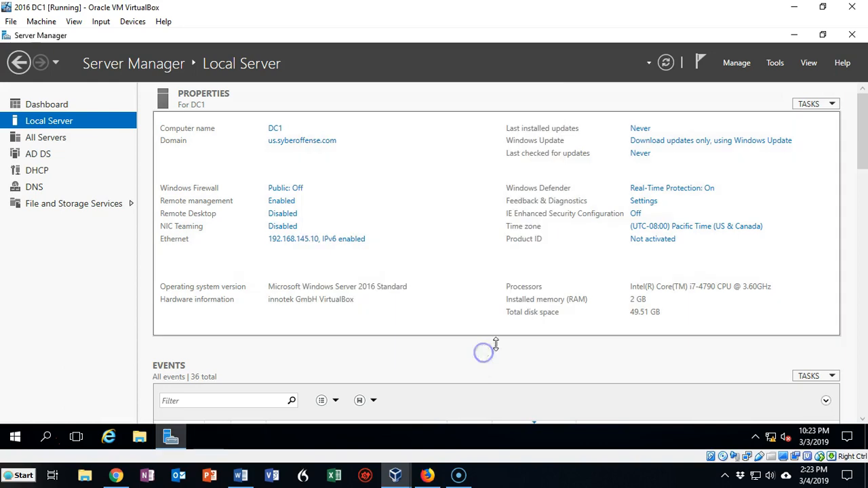
pyautogui.click(794, 34)
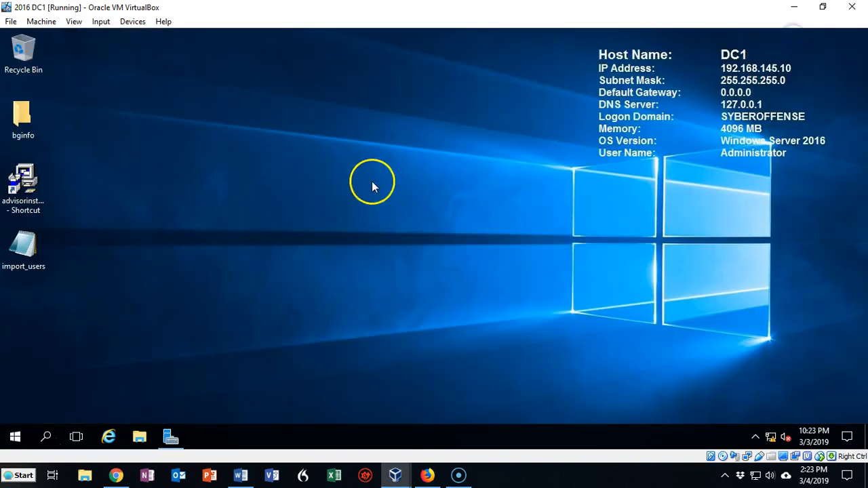
pyautogui.click(8, 439)
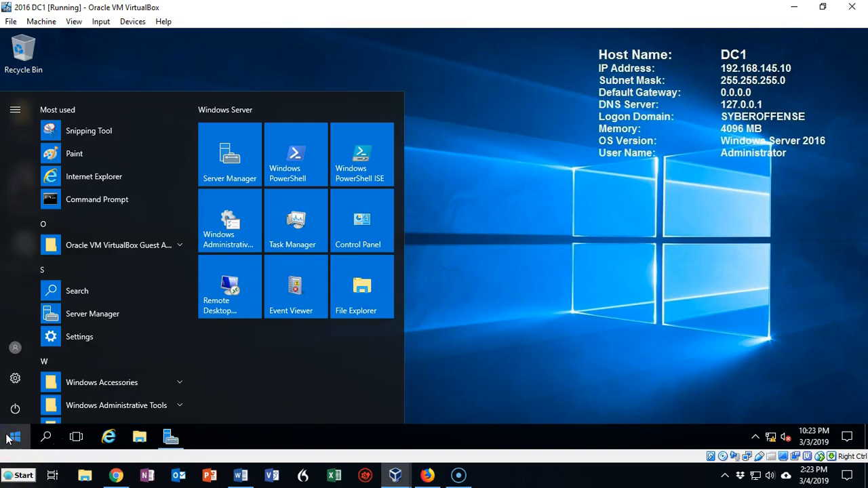
pyautogui.click(102, 382)
pyautogui.scroll(-4, 129, 305)
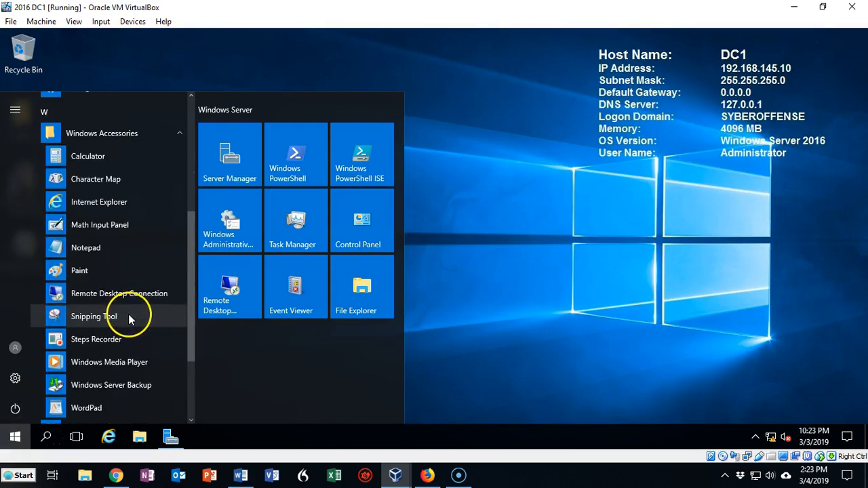
pyautogui.click(78, 202)
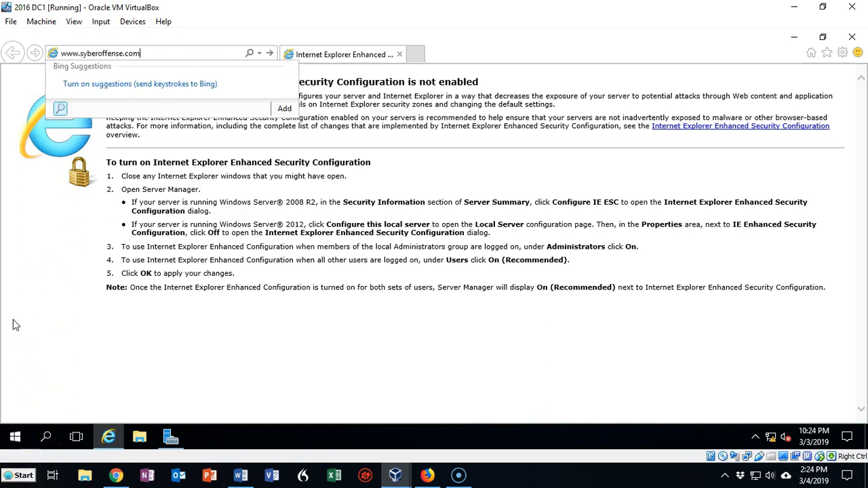
pyautogui.click(270, 53)
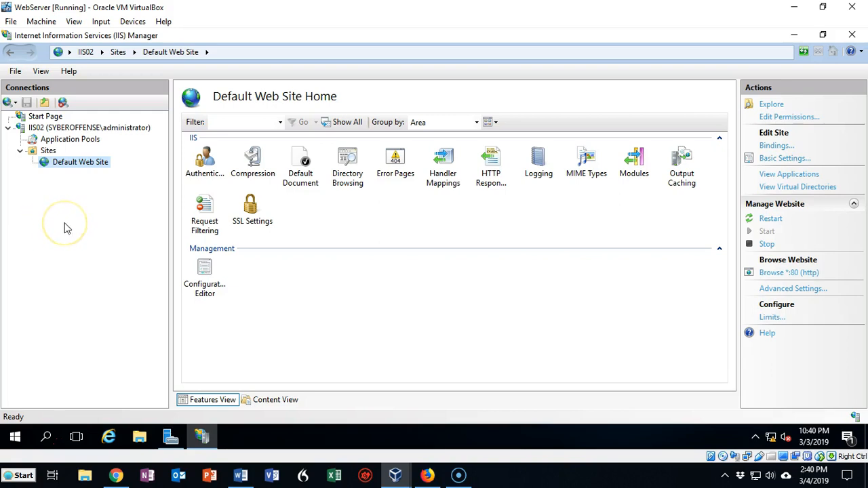
# - Start a new virtual directory under Default Web Site with the alias Intranet
pyautogui.rightClick(73, 166)
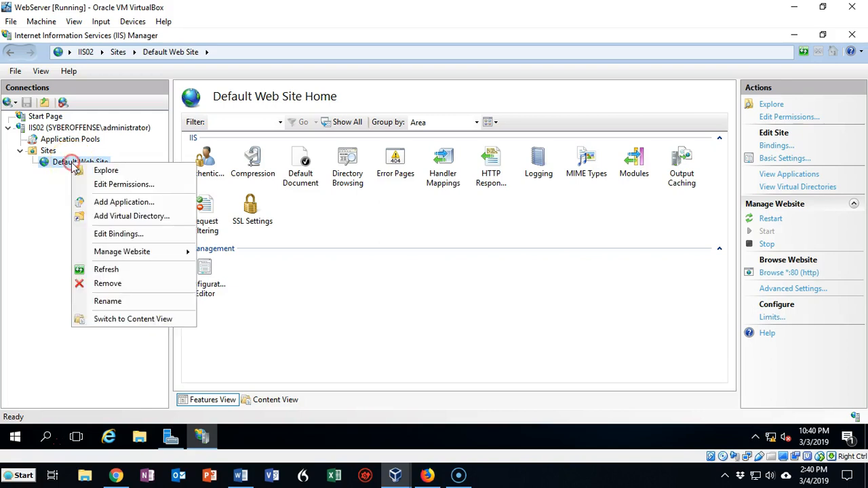
pyautogui.click(139, 216)
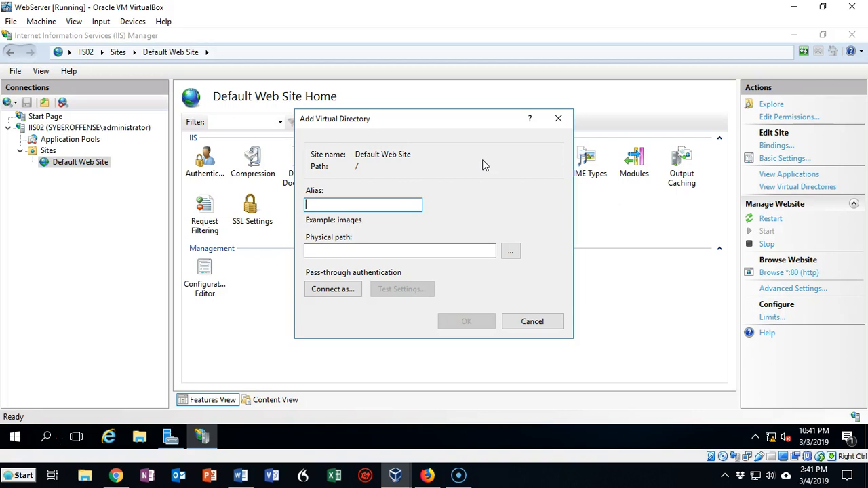
pyautogui.write('Intranet')
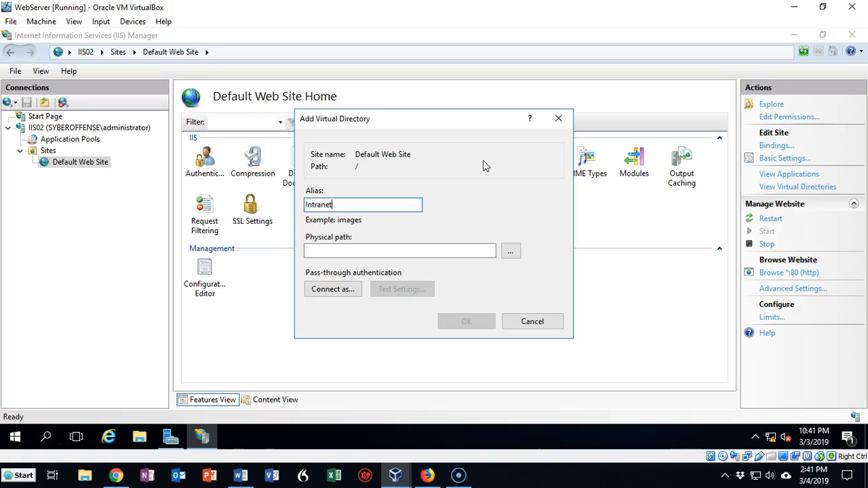
# - Create a folder named Intranet at the root of Local Disk (C:) and use it as the virtual directory's physical path
pyautogui.click(514, 252)
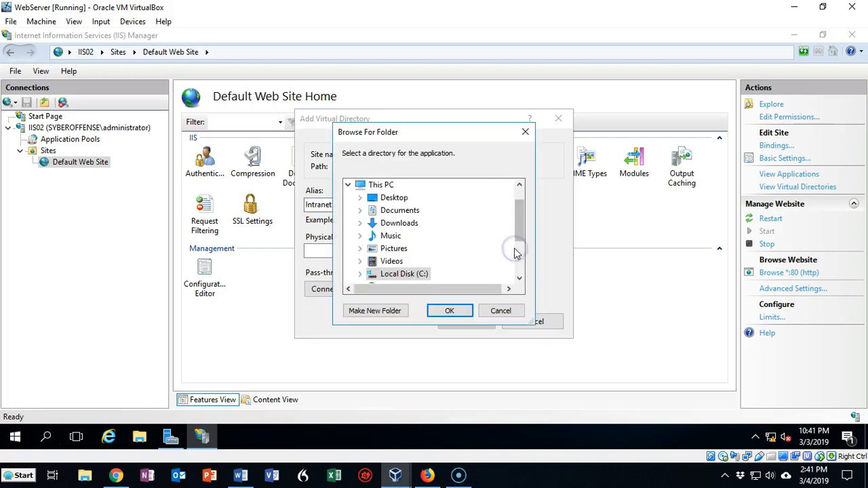
pyautogui.click(403, 275)
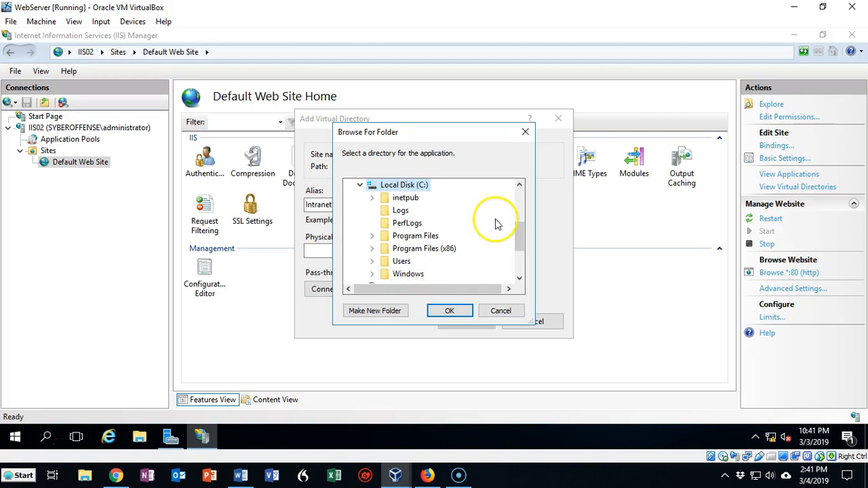
pyautogui.rightClick(463, 186)
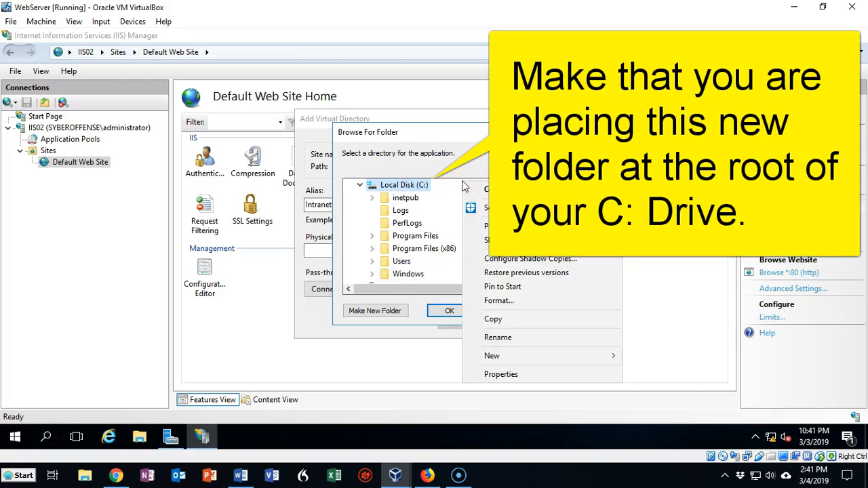
pyautogui.moveTo(488, 359)
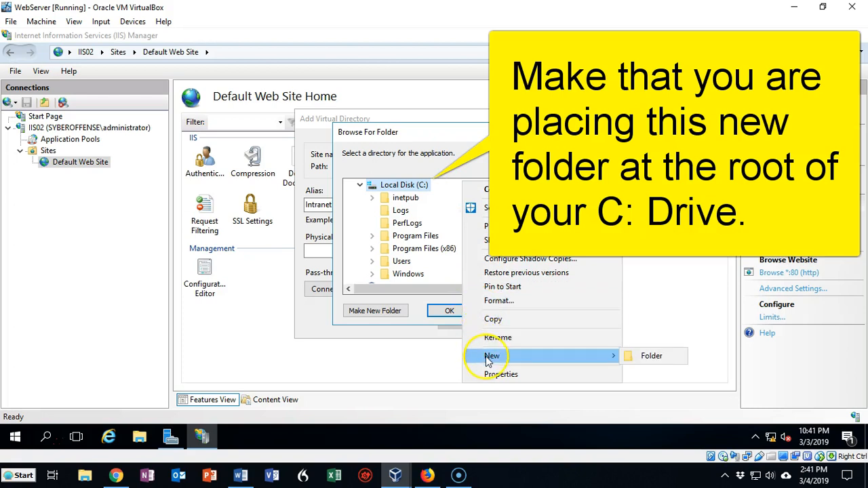
pyautogui.click(641, 356)
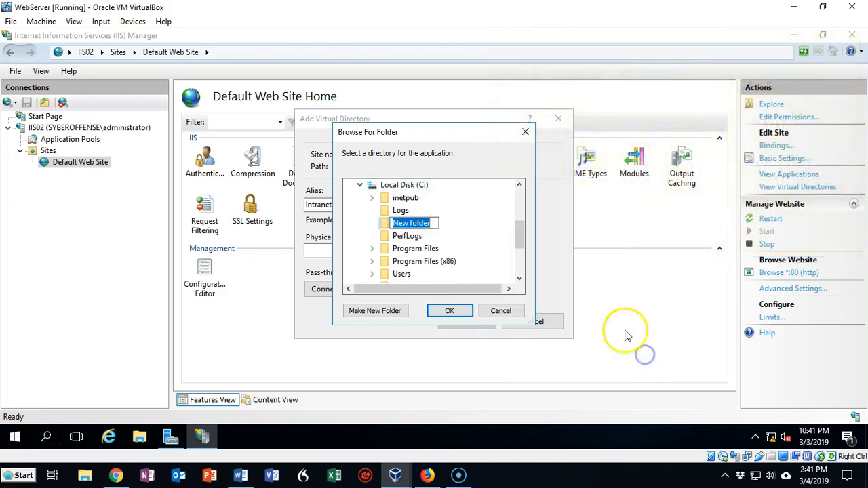
pyautogui.write('Intranet')
pyautogui.click(449, 311)
pyautogui.click(449, 312)
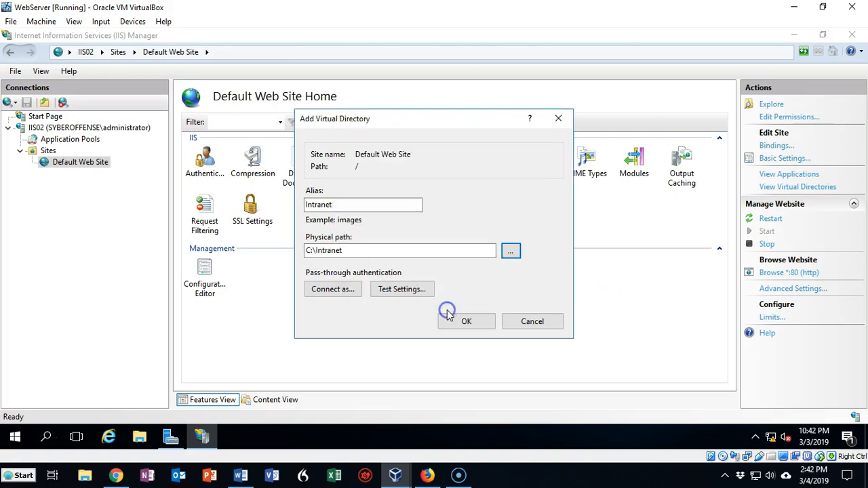
# - Test the connection settings for C:\Intranet and confirm adding the virtual directory
pyautogui.click(398, 293)
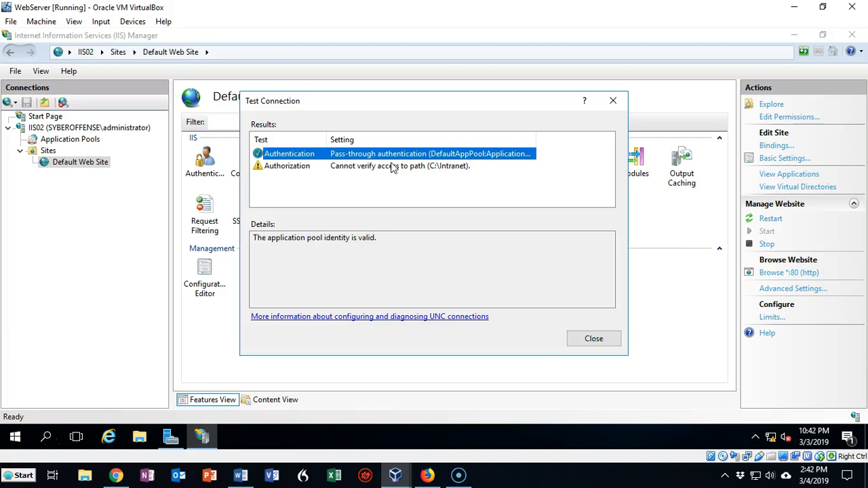
pyautogui.click(592, 339)
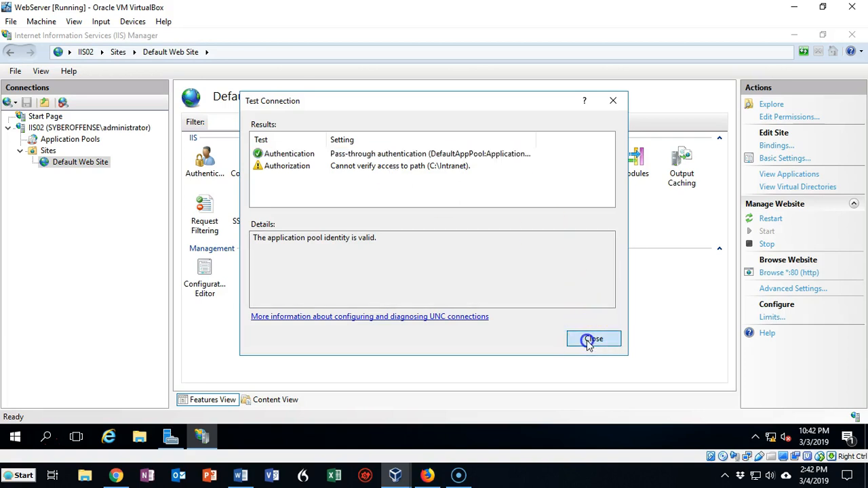
pyautogui.click(467, 322)
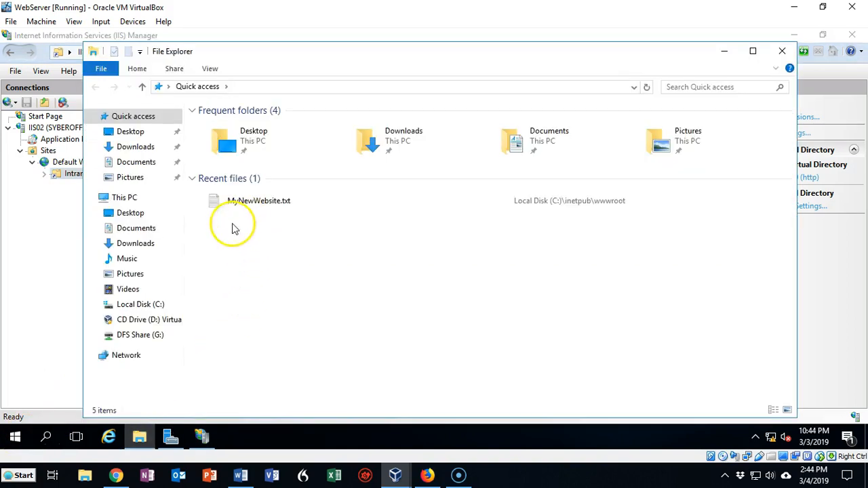
# - Create a text document named Intranet.txt in the C:\Intranet folder in File Explorer
pyautogui.click(141, 304)
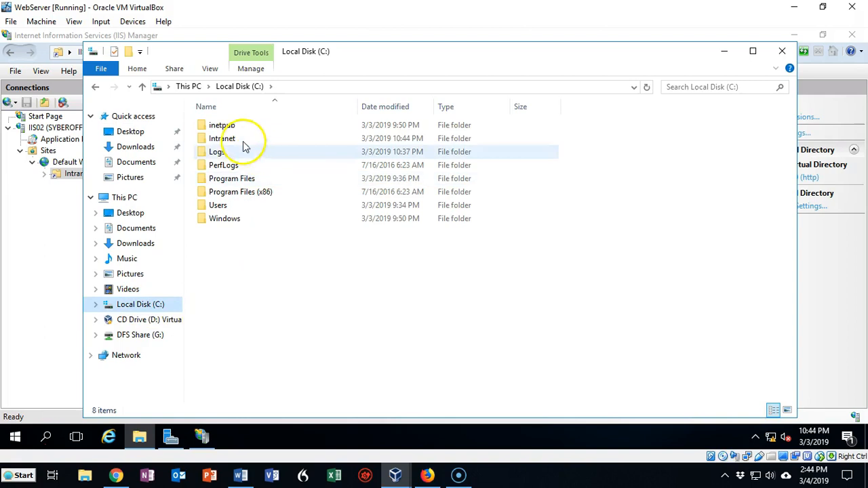
pyautogui.click(226, 141)
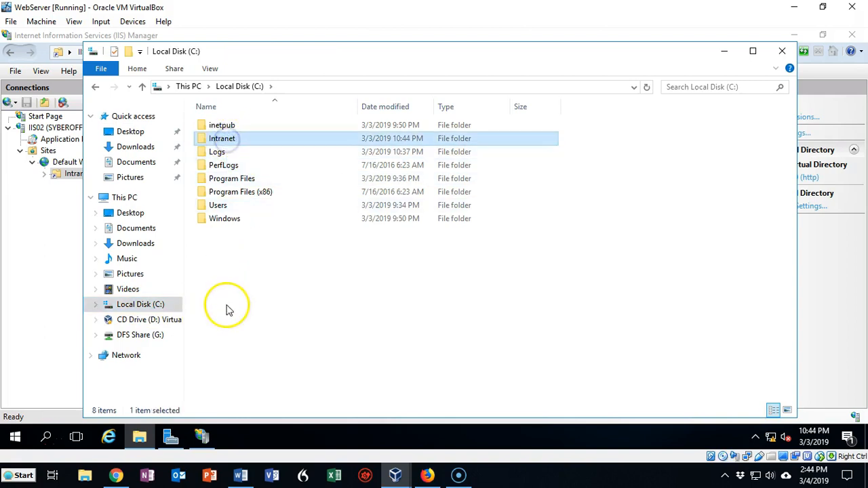
pyautogui.click(231, 144)
pyautogui.doubleClick(231, 142)
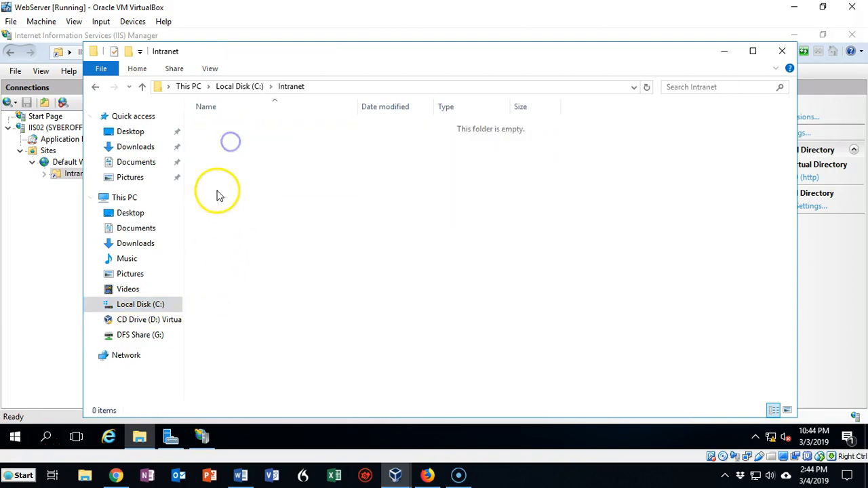
pyautogui.rightClick(253, 200)
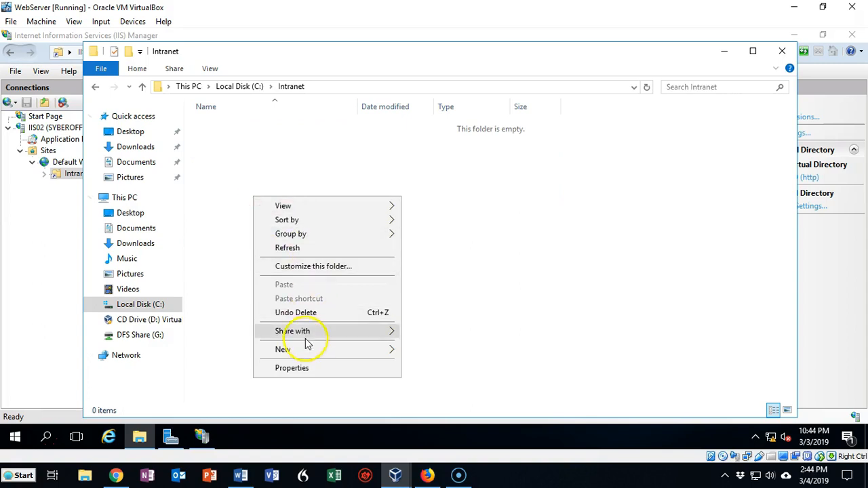
pyautogui.moveTo(307, 354)
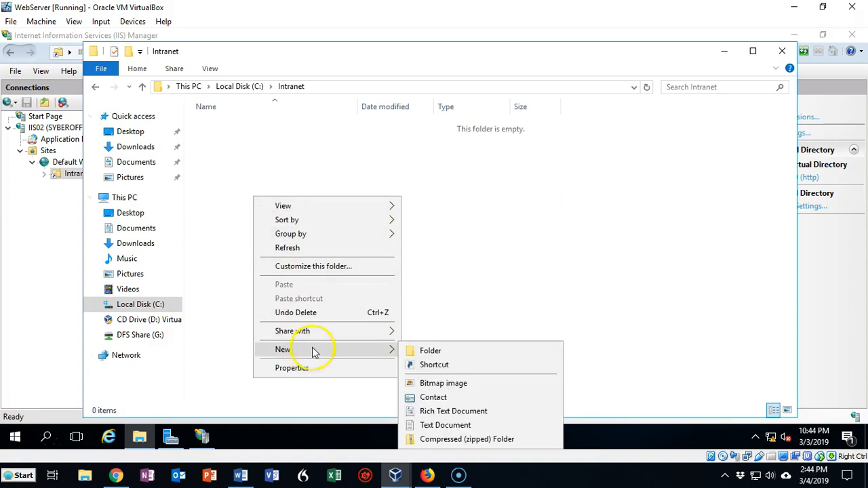
pyautogui.click(451, 430)
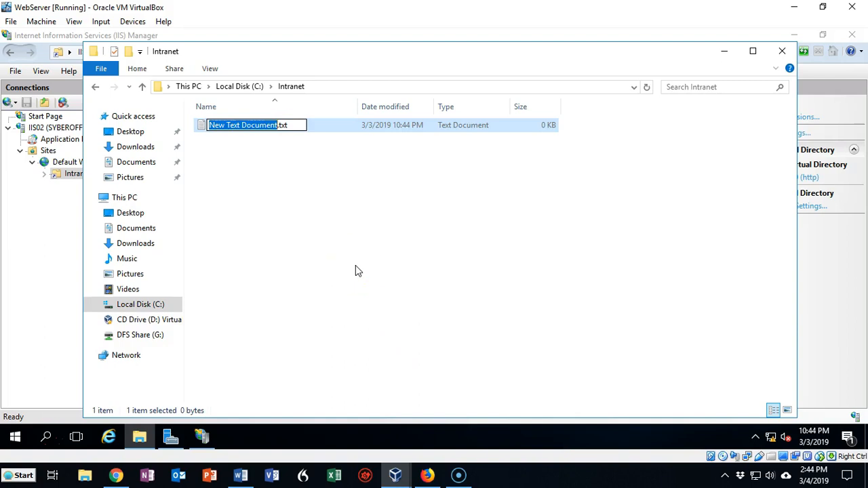
pyautogui.write('Intranet')
pyautogui.click(290, 217)
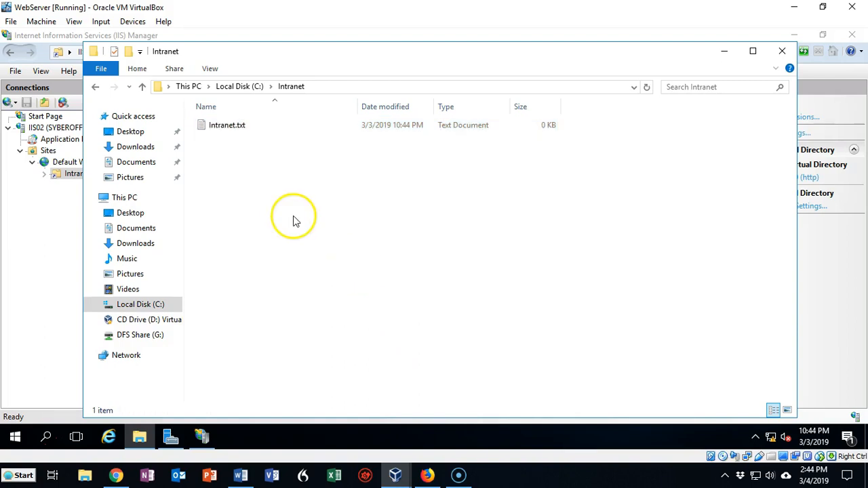
# - Write "Welcome to Our Intranet site!" in Intranet.txt, save it, and close Notepad and File Explorer
pyautogui.click(224, 129)
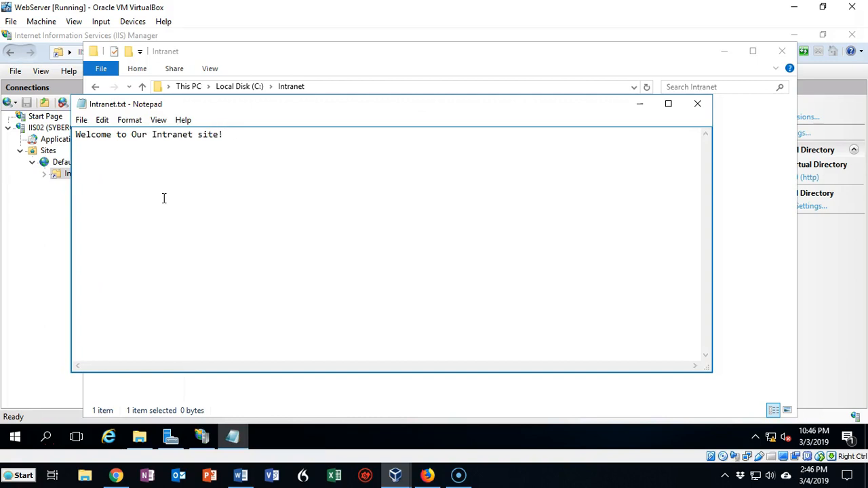
pyautogui.click(699, 106)
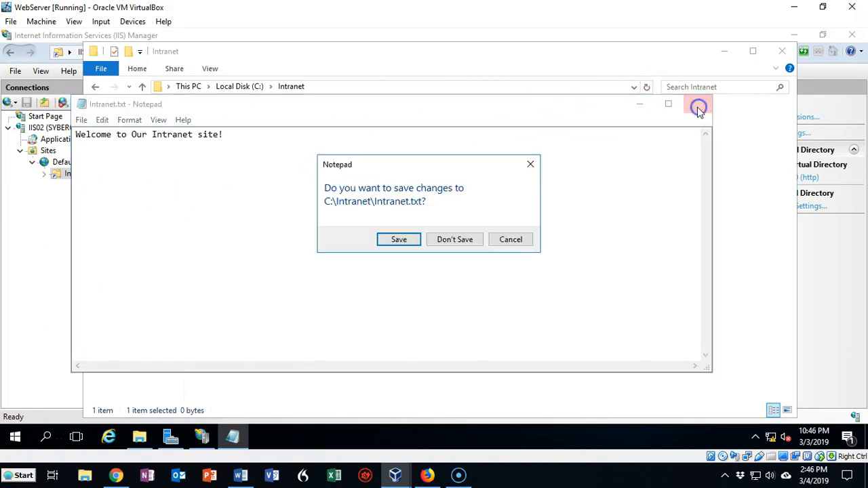
pyautogui.click(393, 241)
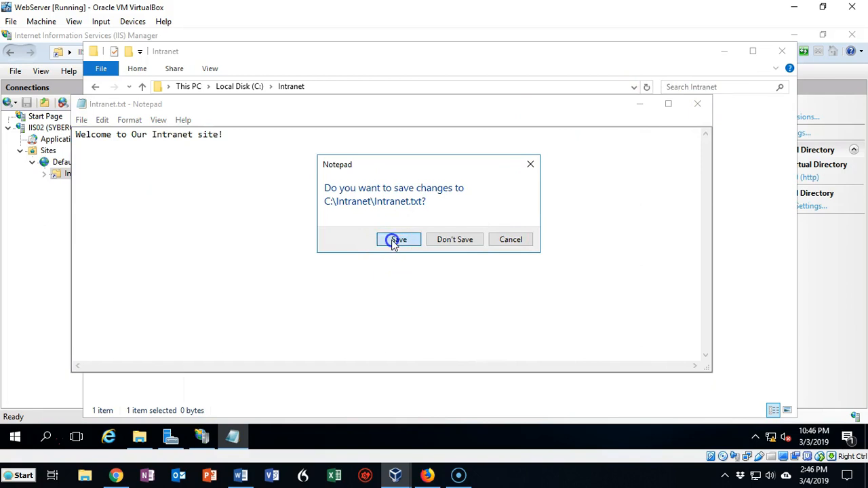
pyautogui.click(782, 53)
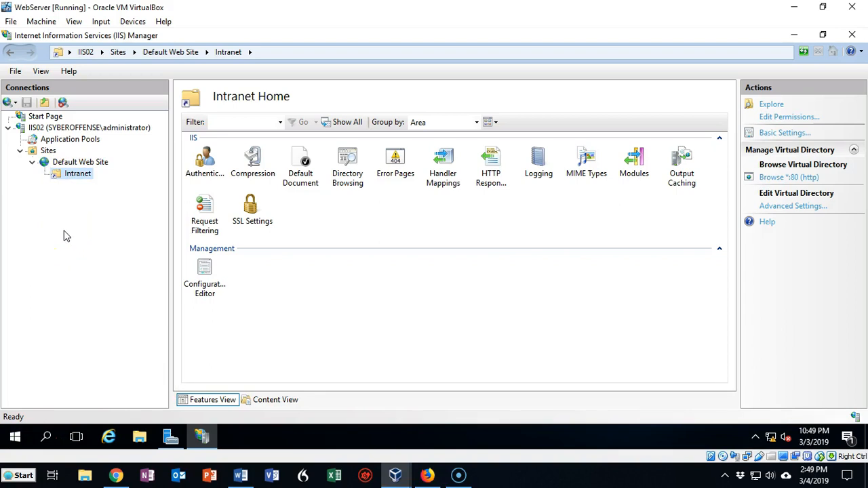
# - Add Intranet.txt as a default document for the Intranet virtual directory in IIS Manager
pyautogui.click(71, 174)
pyautogui.click(71, 173)
pyautogui.click(71, 174)
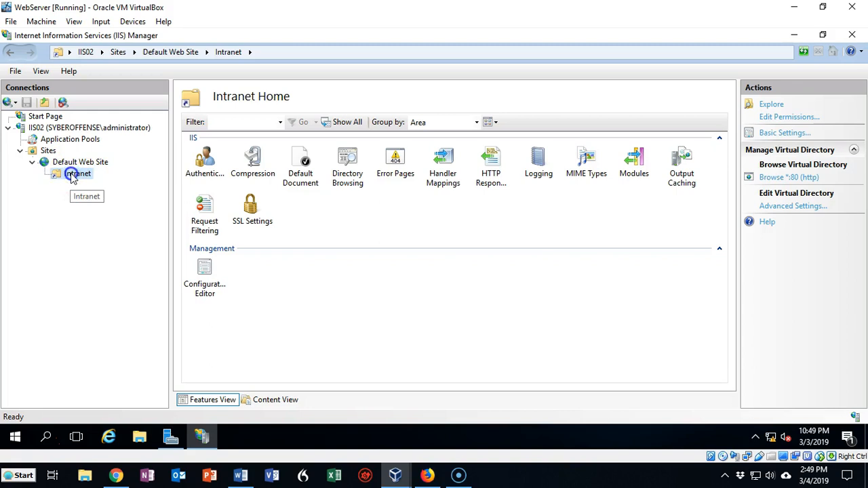
pyautogui.doubleClick(303, 160)
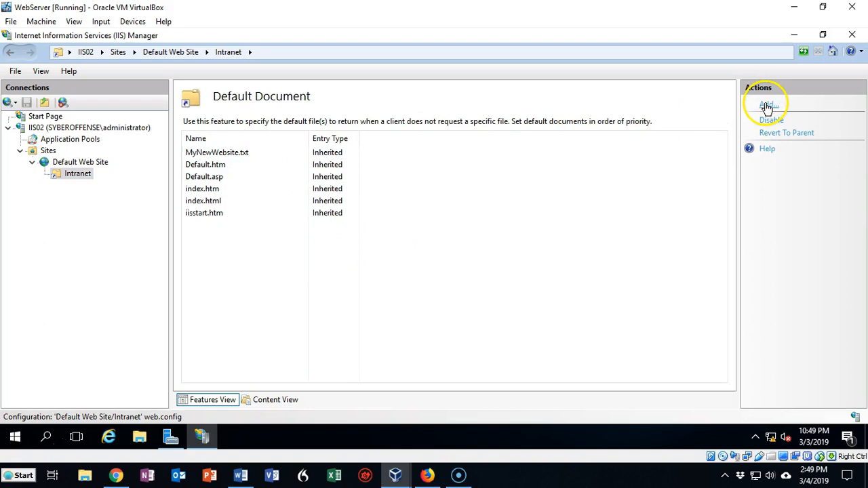
pyautogui.click(767, 107)
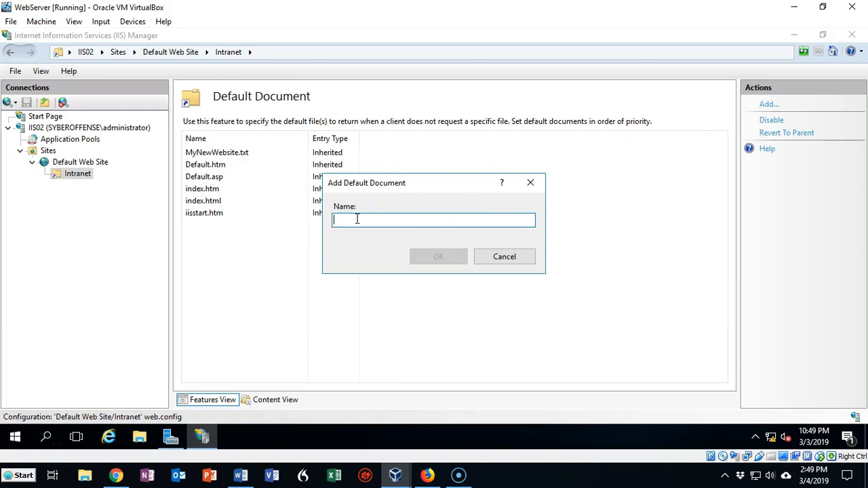
pyautogui.write('Intranet.txt')
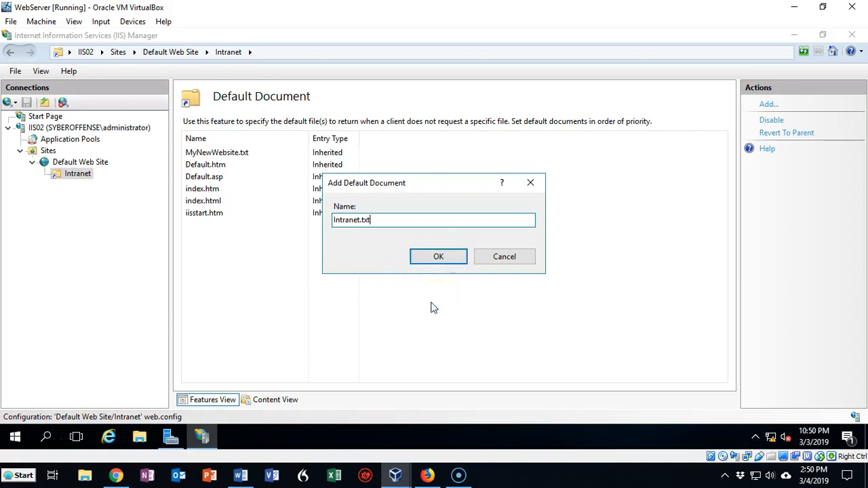
pyautogui.click(435, 259)
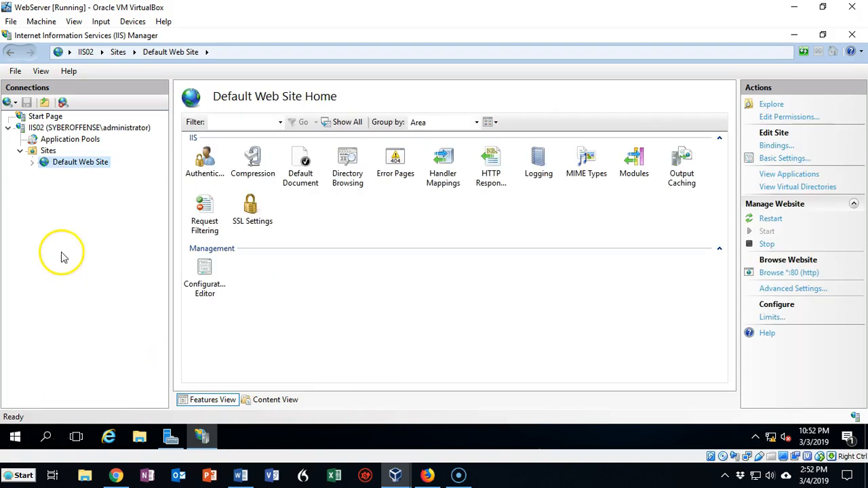
# - Review the default document lists of Default Web Site and of its Intranet virtual directory
pyautogui.click(31, 163)
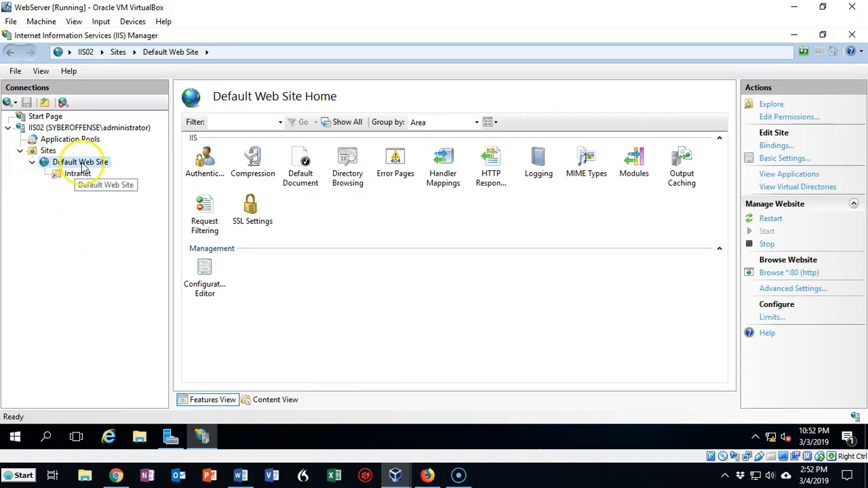
pyautogui.doubleClick(300, 165)
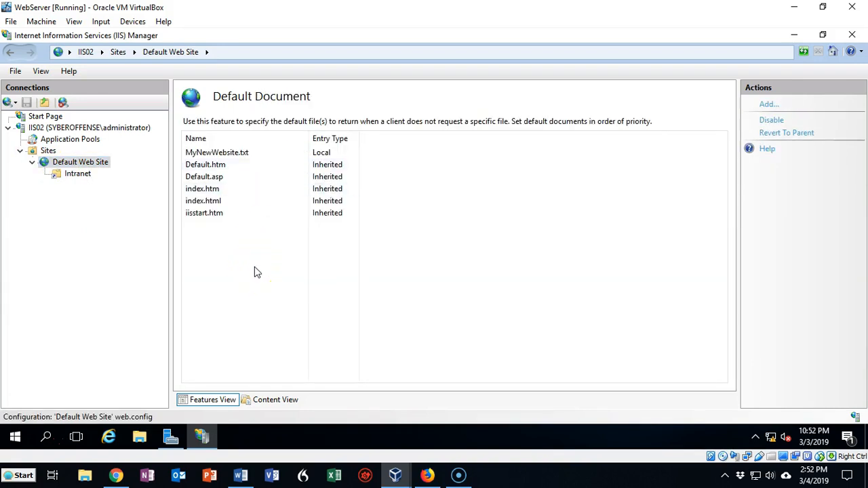
pyautogui.click(76, 176)
pyautogui.doubleClick(303, 170)
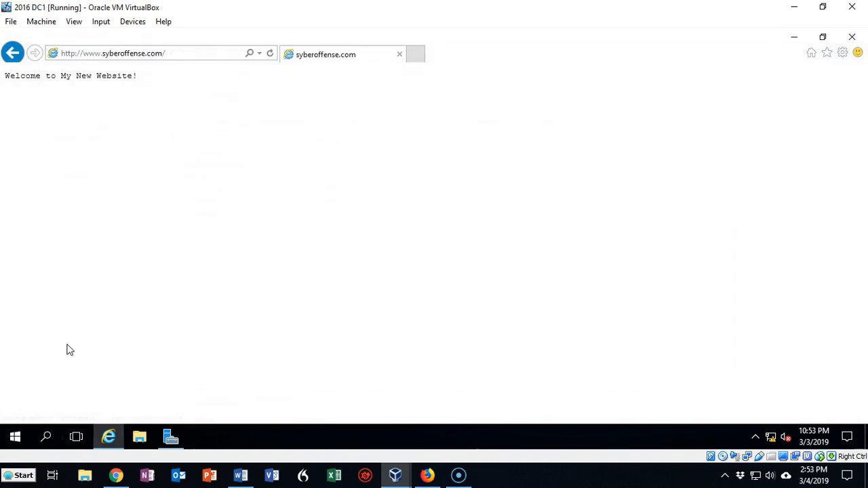
pyautogui.click(26, 149)
pyautogui.click(172, 53)
pyautogui.click(173, 54)
pyautogui.write('intranet')
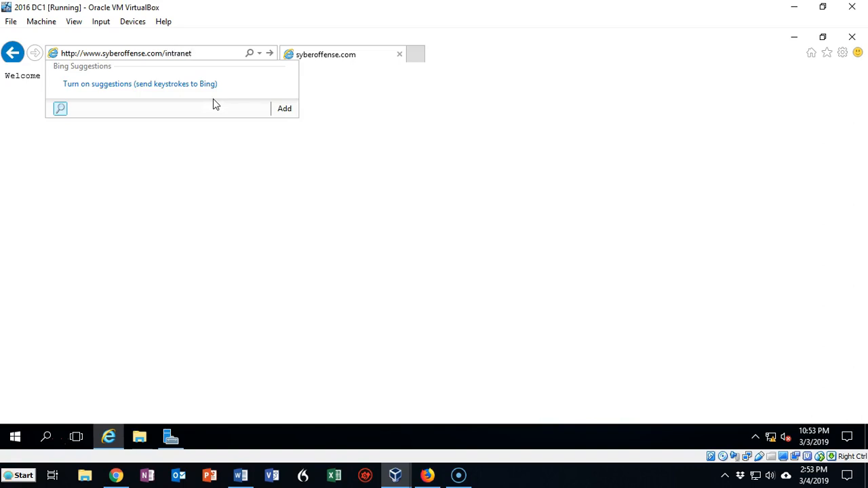
pyautogui.press('Return')
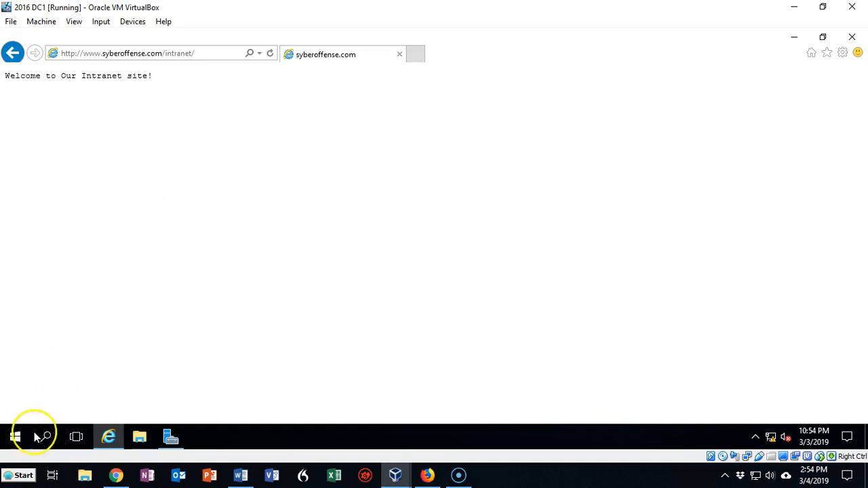
pyautogui.click(15, 437)
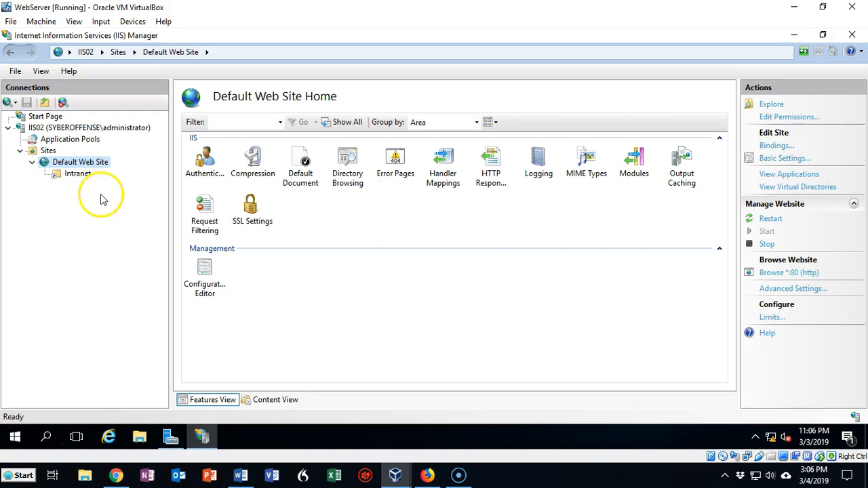
# - Start adding a new website under Sites on IIS02 with the site name orders
pyautogui.click(49, 151)
pyautogui.rightClick(51, 151)
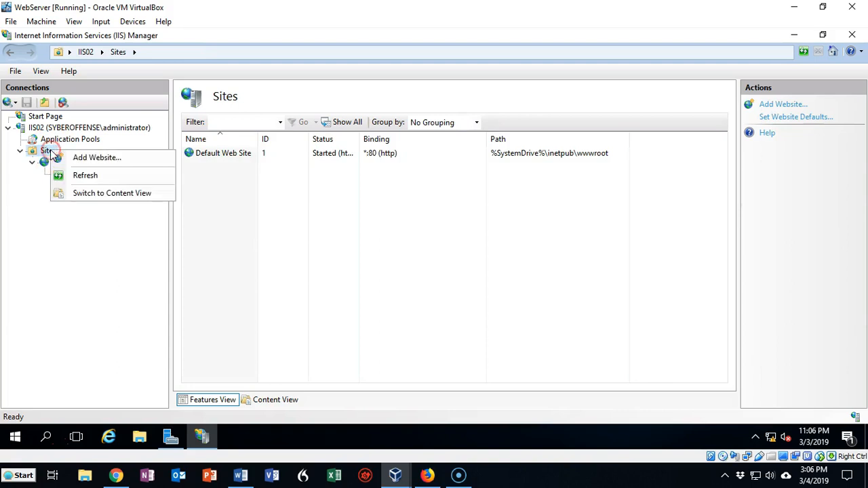
pyautogui.click(93, 158)
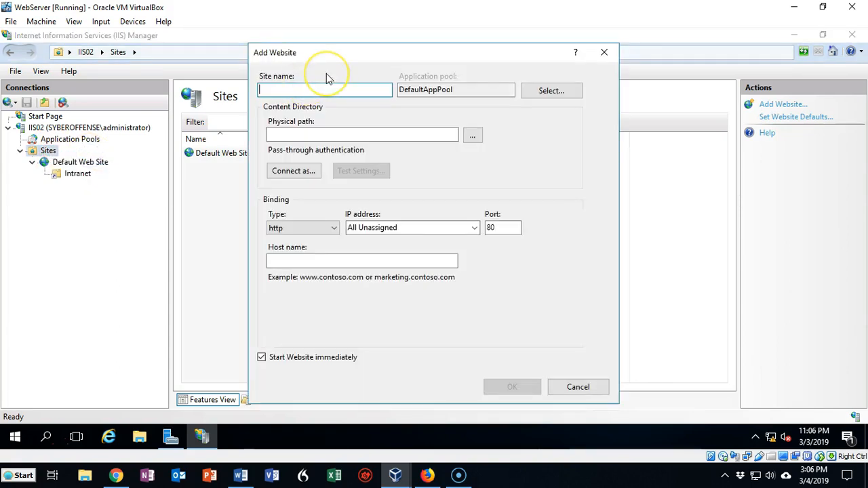
pyautogui.write('orders')
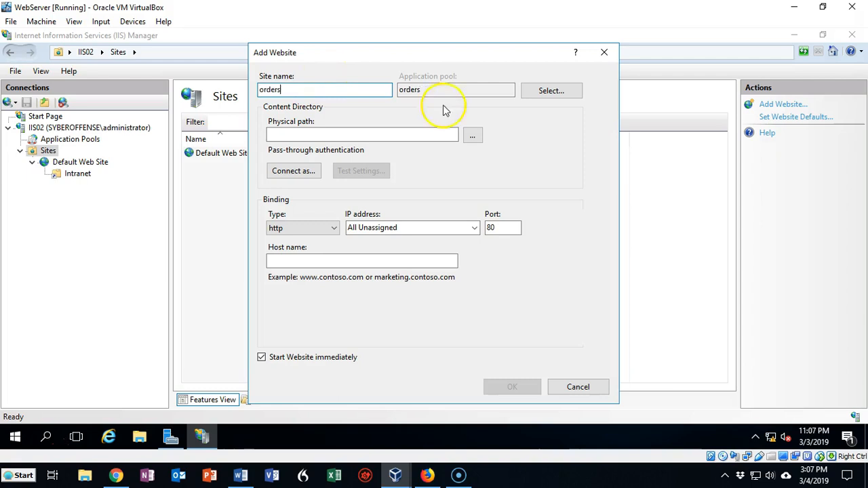
# - Create a folder named orders on Local Disk (C:) and set it as the website's physical path
pyautogui.click(474, 137)
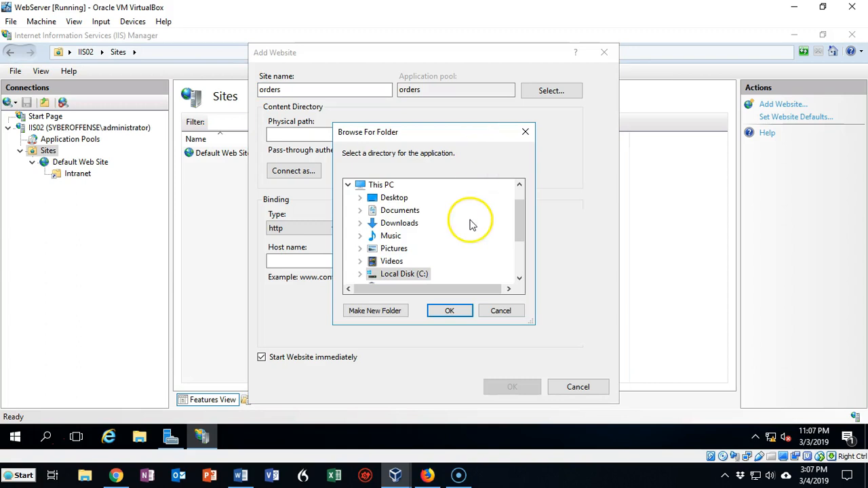
pyautogui.doubleClick(405, 275)
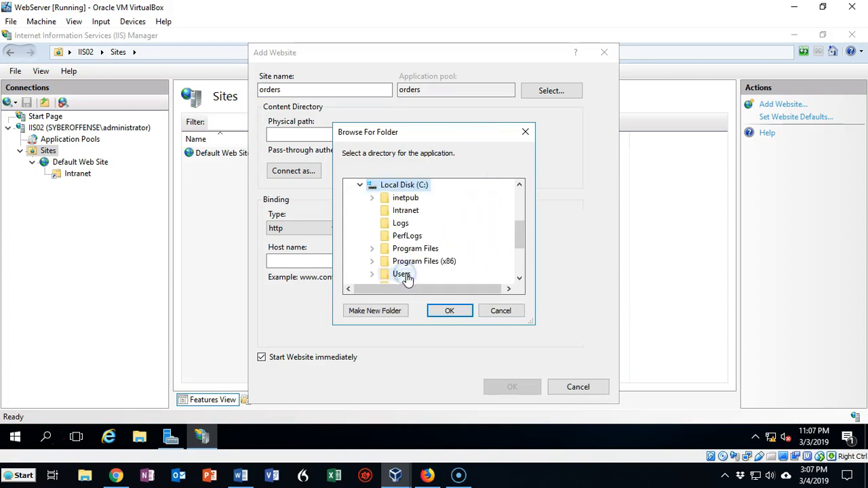
pyautogui.click(409, 184)
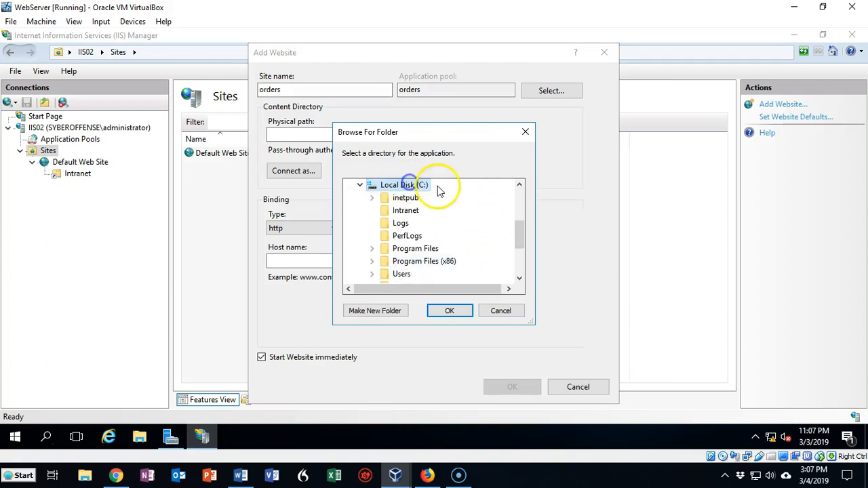
pyautogui.rightClick(451, 192)
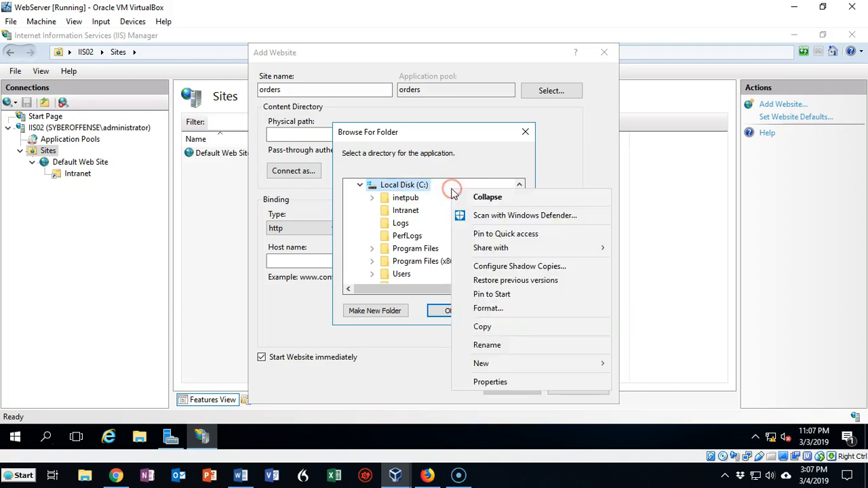
pyautogui.moveTo(535, 365)
pyautogui.click(644, 366)
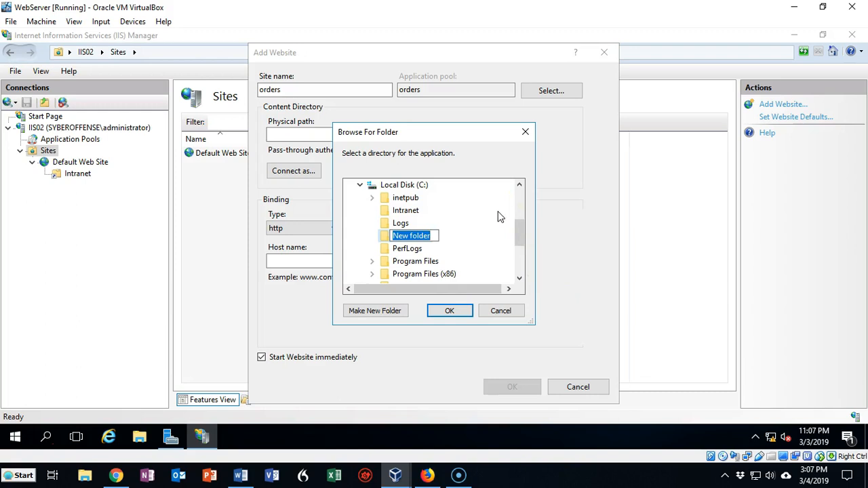
pyautogui.write('orders')
pyautogui.click(450, 311)
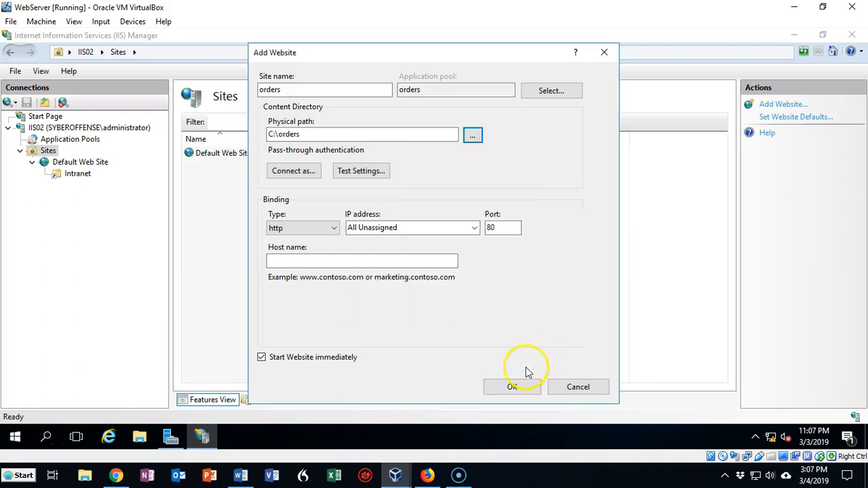
# - Create a text document named orders.txt in C:\orders with File Explorer and check the file name extensions setting
pyautogui.click(140, 441)
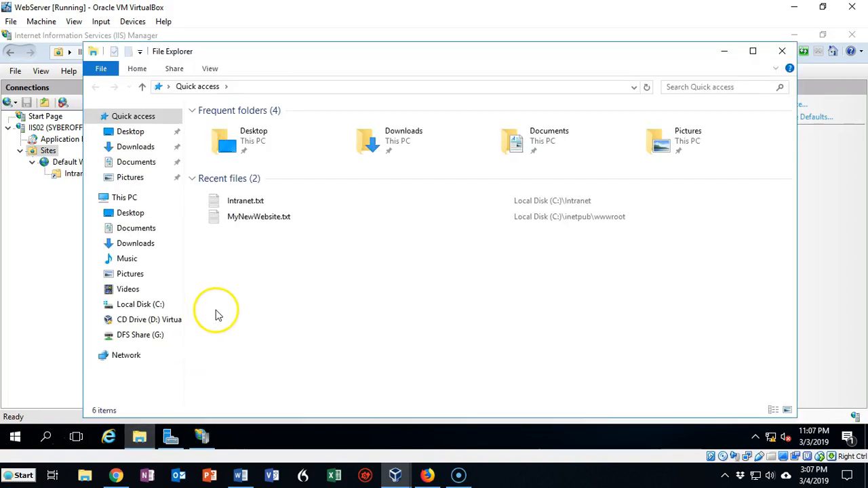
pyautogui.click(140, 307)
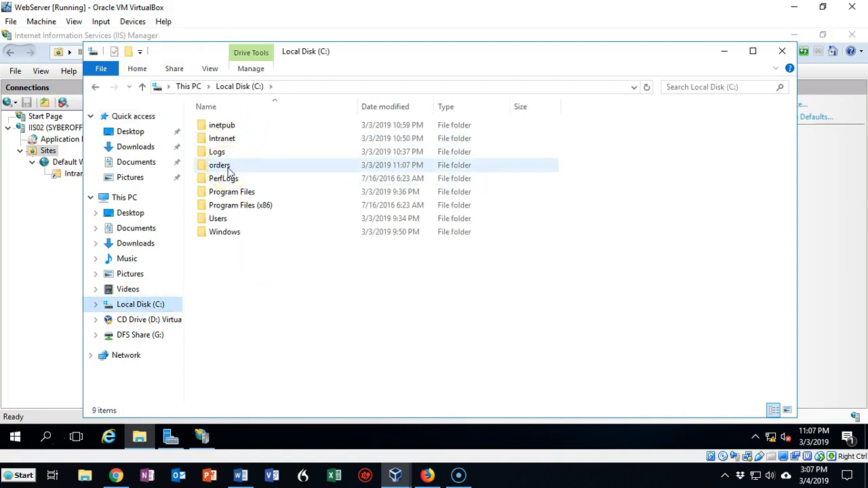
pyautogui.doubleClick(228, 168)
pyautogui.rightClick(229, 145)
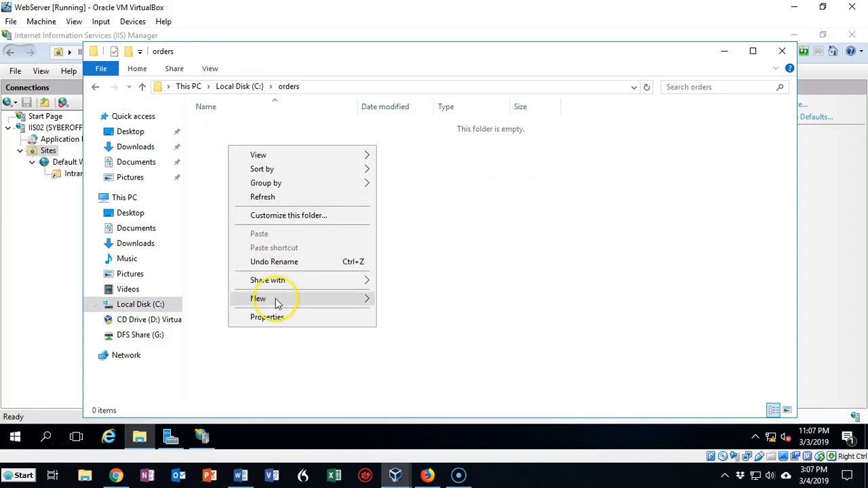
pyautogui.moveTo(276, 303)
pyautogui.click(406, 376)
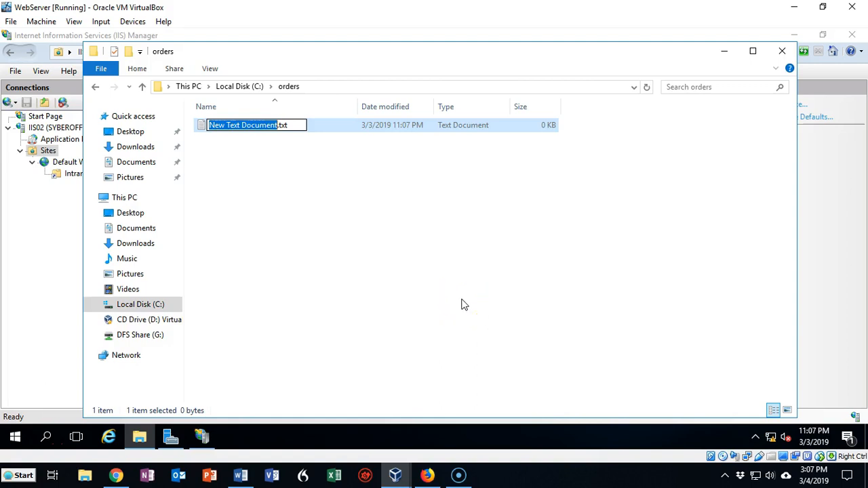
pyautogui.write('orders')
pyautogui.press('Return')
pyautogui.click(325, 169)
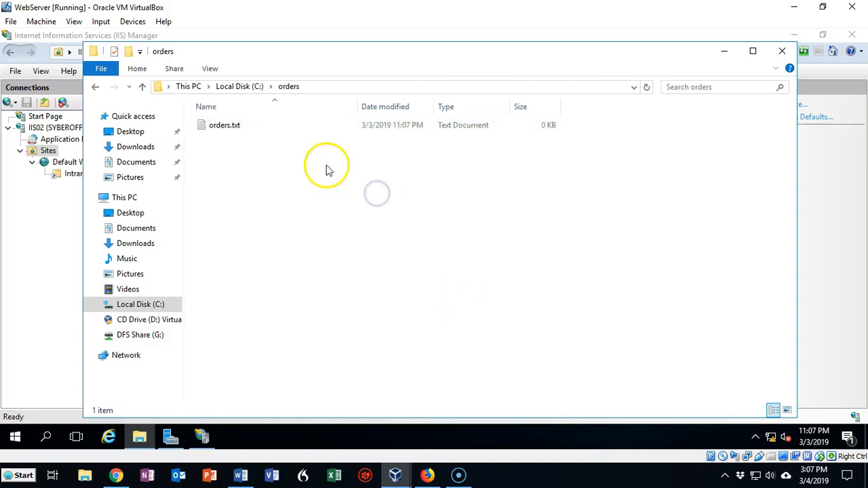
pyautogui.click(210, 69)
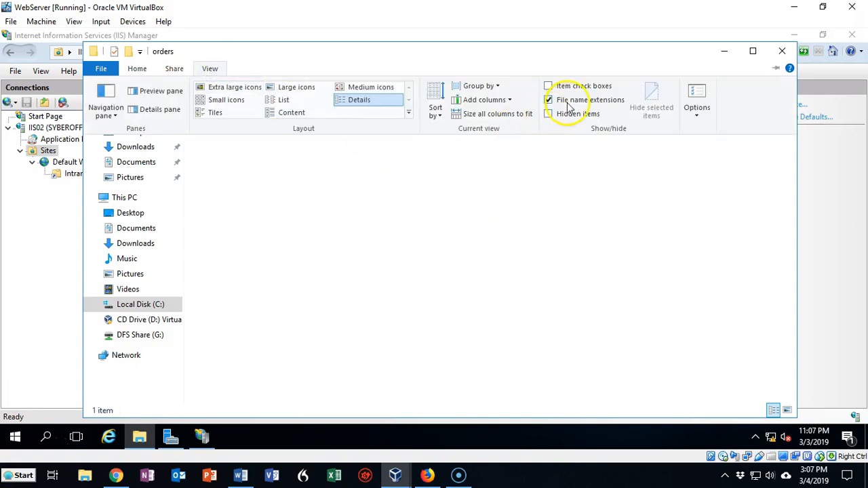
pyautogui.click(470, 202)
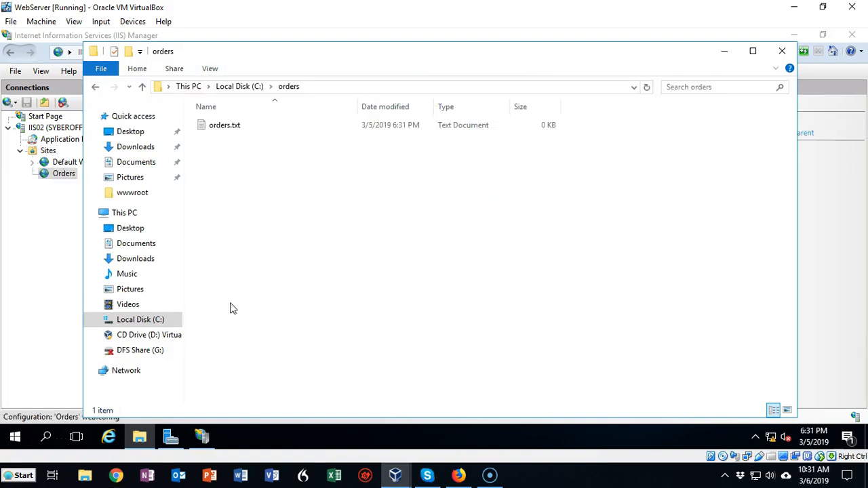
# - Write "Please place your orders here!" in orders.txt, and close Notepad and File Explorer
pyautogui.doubleClick(221, 125)
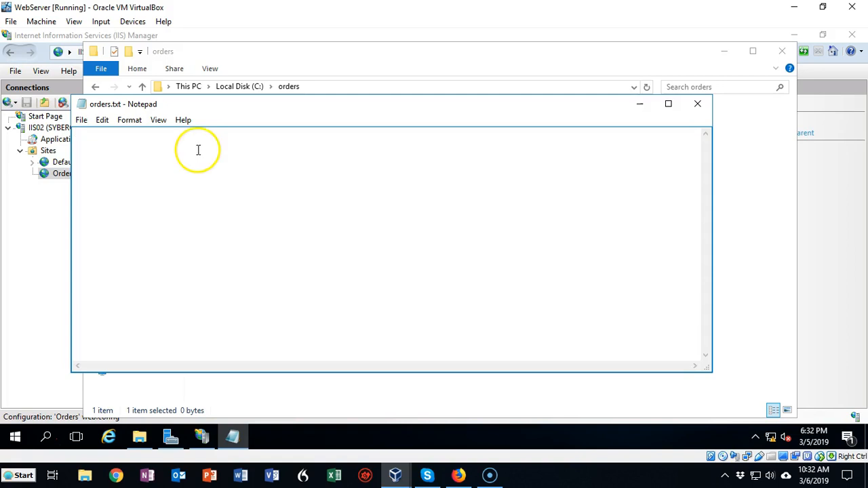
pyautogui.write('Please place your orders here!')
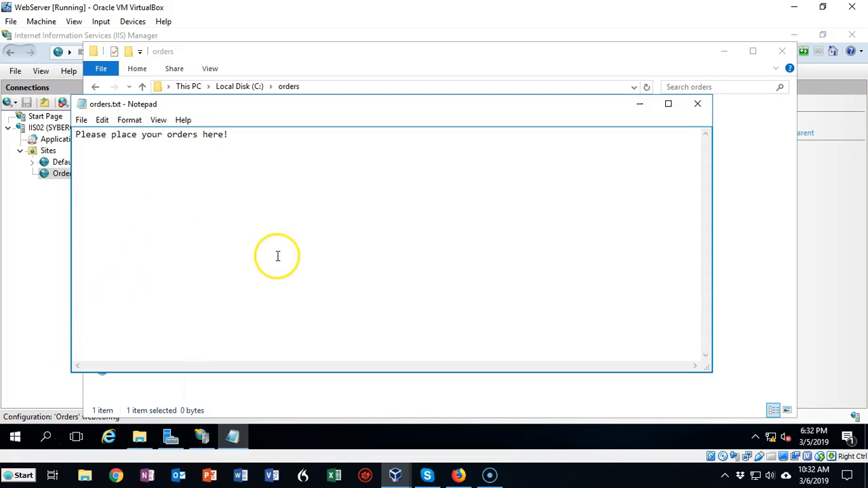
pyautogui.click(696, 105)
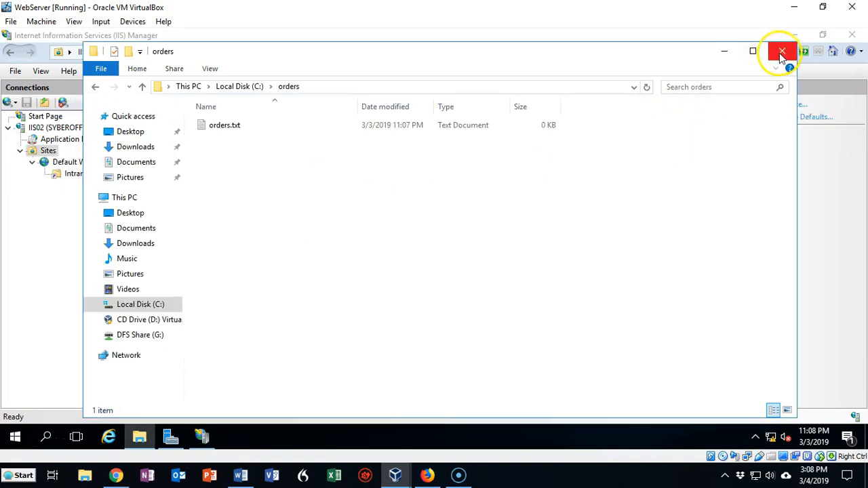
pyautogui.click(780, 52)
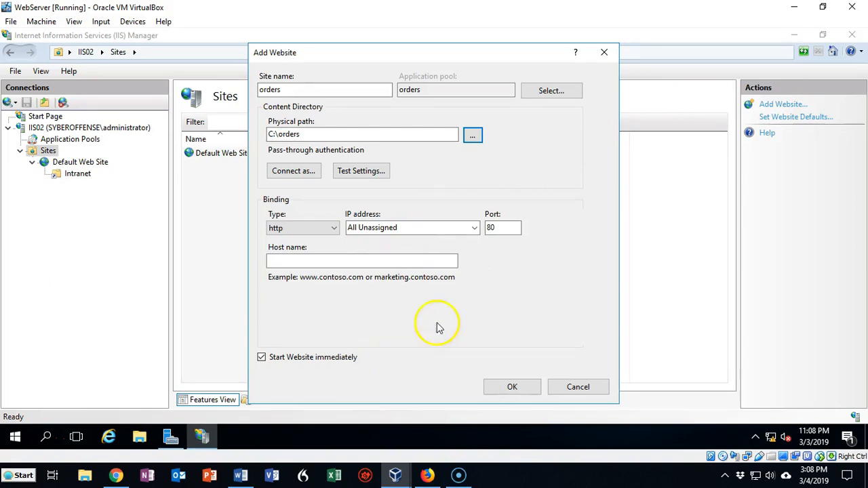
# - Set the new website's http binding to port 81 with host name orders.syberoffense.com, and create the site
pyautogui.click(501, 226)
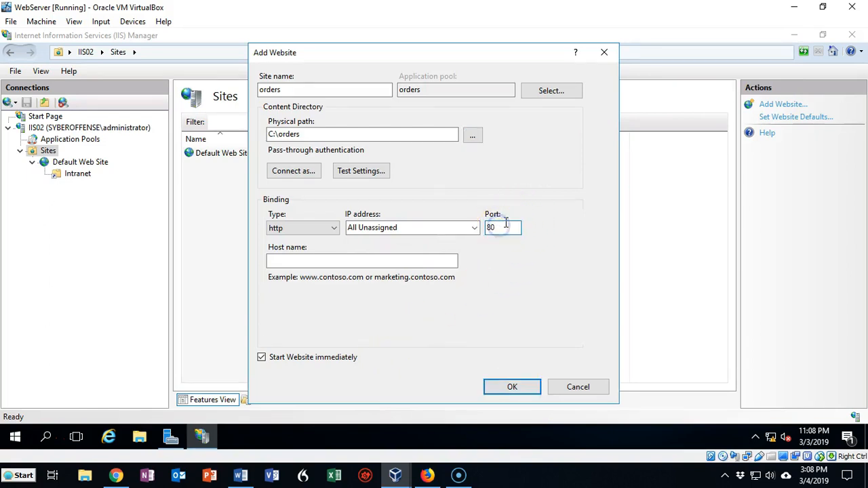
pyautogui.press('BackSpace')
pyautogui.write('1')
pyautogui.click(292, 260)
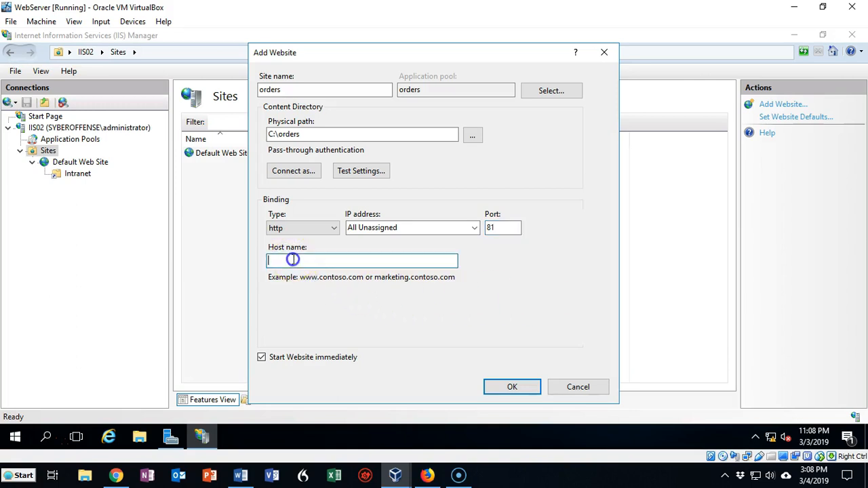
pyautogui.write('orders')
pyautogui.click(531, 283)
pyautogui.click(335, 228)
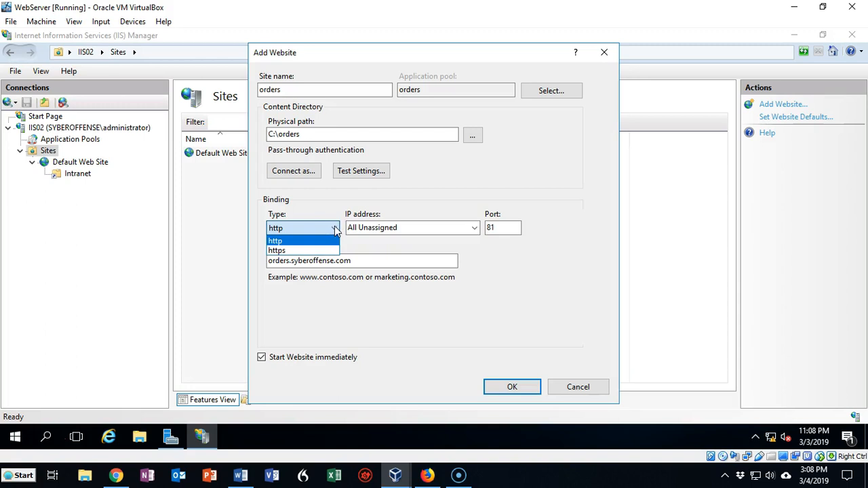
pyautogui.click(356, 243)
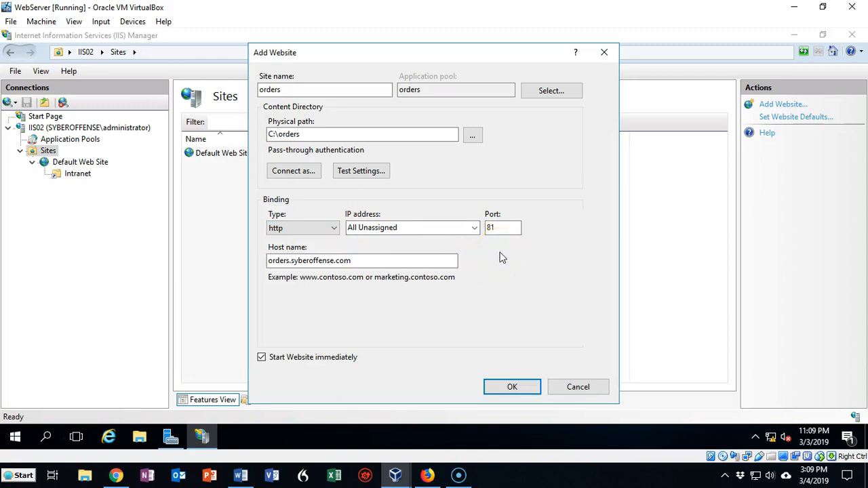
pyautogui.click(508, 387)
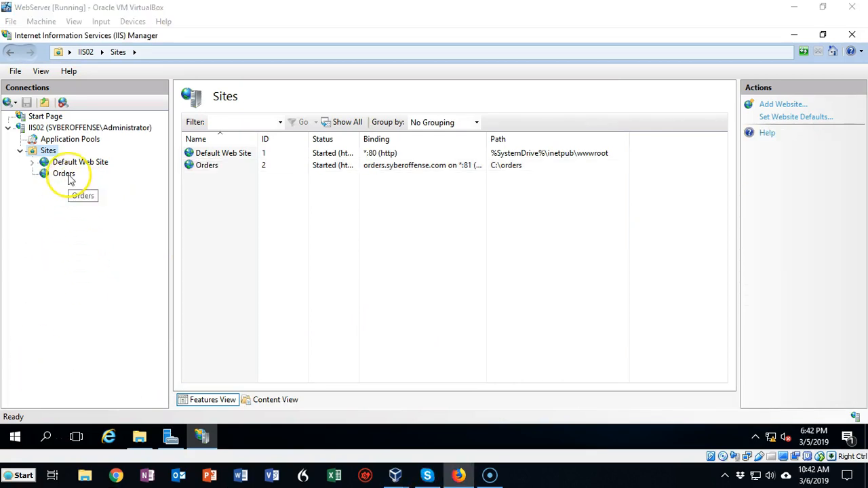
# - Add orders.txt as a default document for the Orders website
pyautogui.click(63, 174)
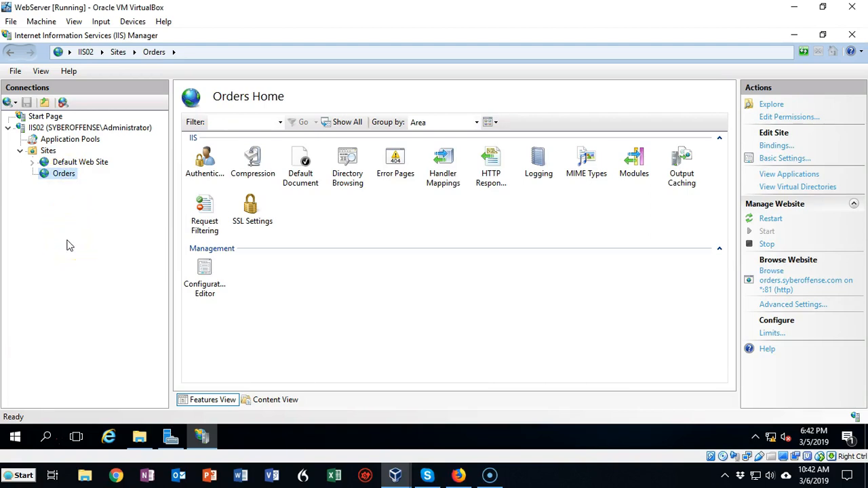
pyautogui.click(302, 167)
pyautogui.doubleClick(302, 166)
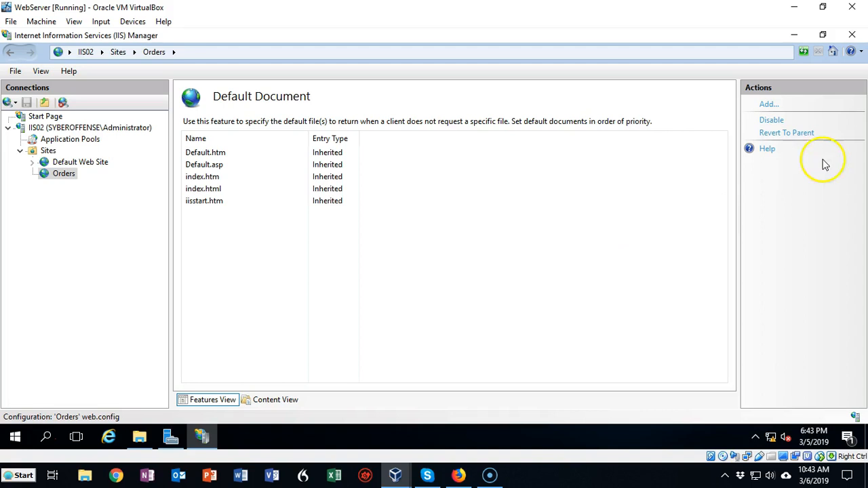
pyautogui.click(767, 105)
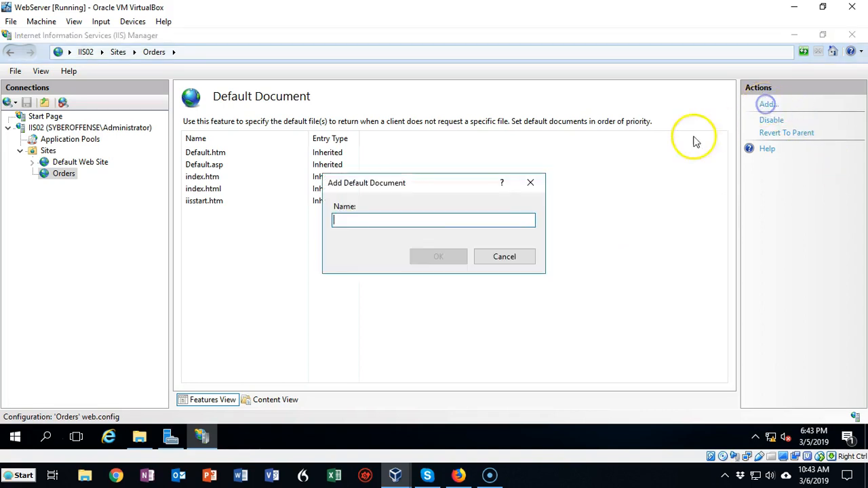
pyautogui.click(352, 220)
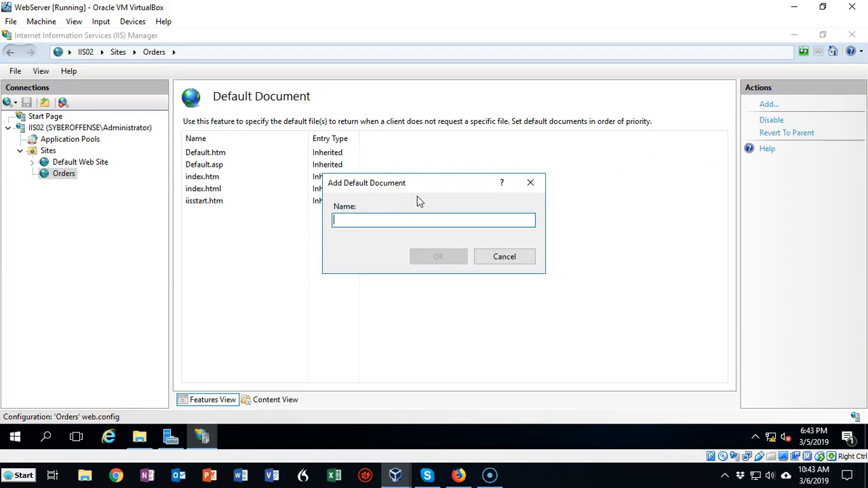
pyautogui.write('orders.txt')
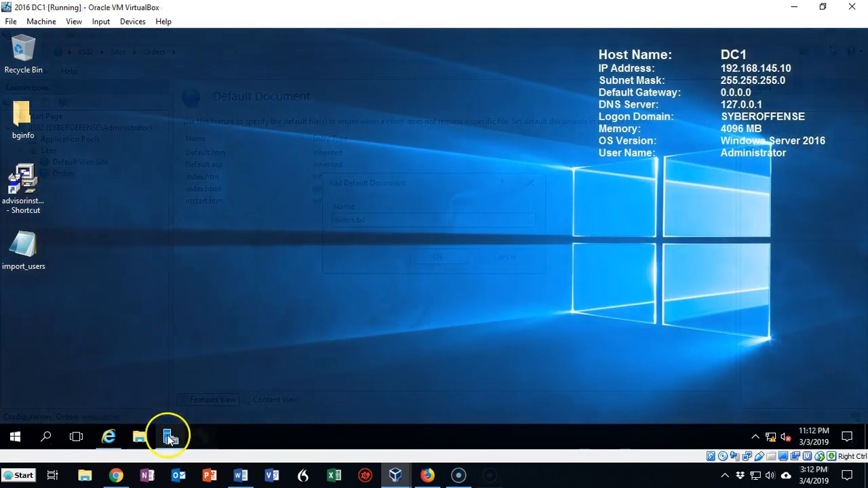
# - On DC1, open DNS Manager from Server Manager and display the syberoffense.com forward lookup zone
pyautogui.click(170, 437)
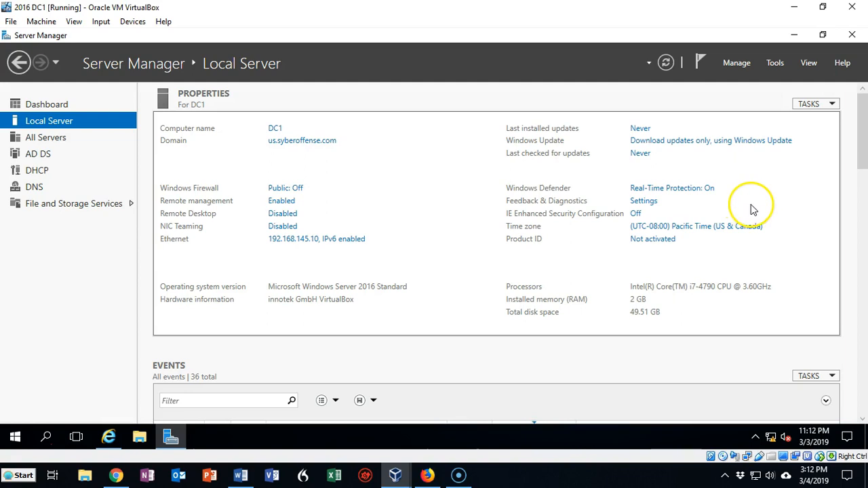
pyautogui.click(775, 63)
pyautogui.click(680, 248)
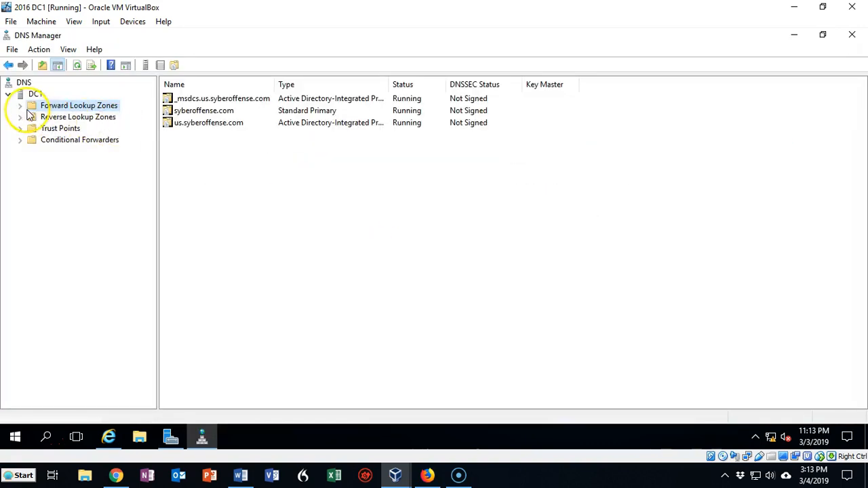
pyautogui.click(21, 107)
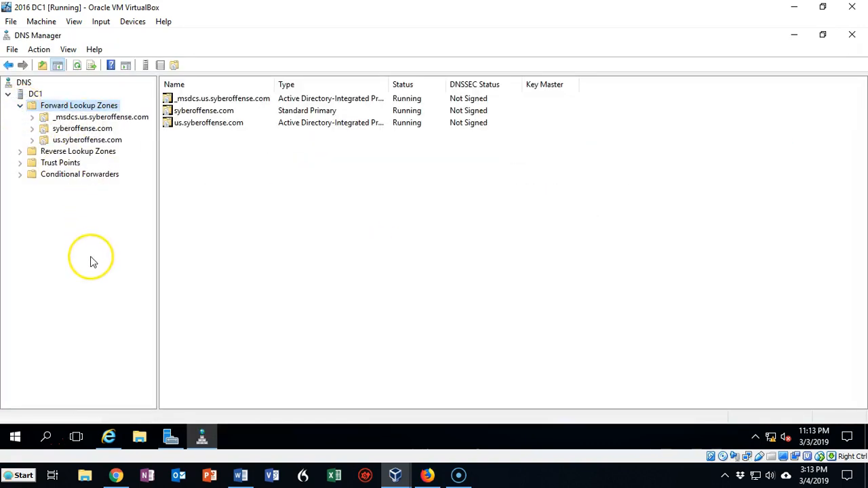
pyautogui.doubleClick(73, 129)
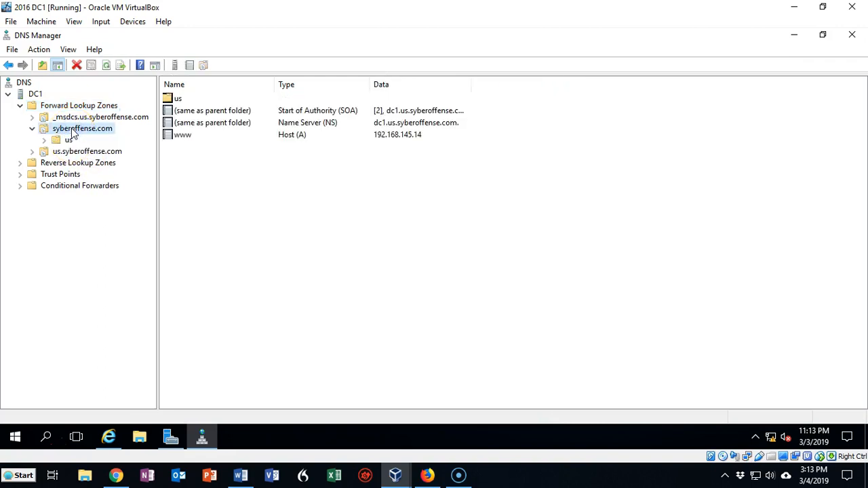
# - Add a host (A) record named orders with IP address 192.168.145.14 to the syberoffense.com zone, and close the New Host dialog
pyautogui.rightClick(305, 226)
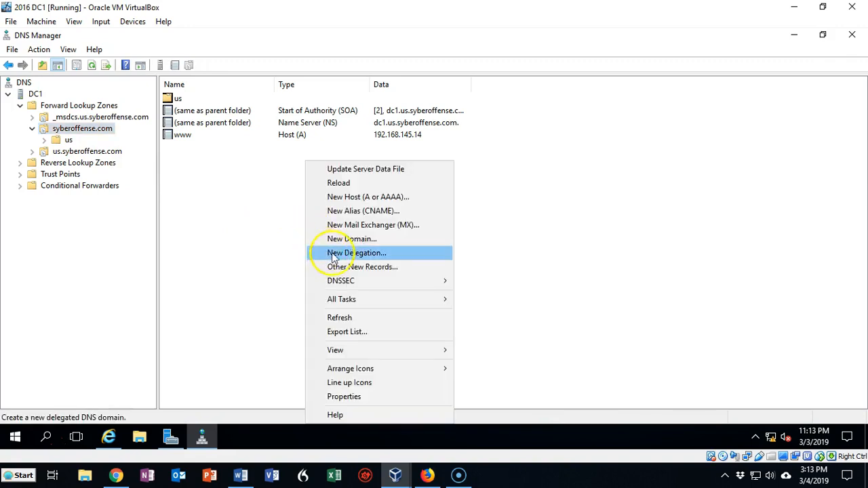
pyautogui.click(337, 197)
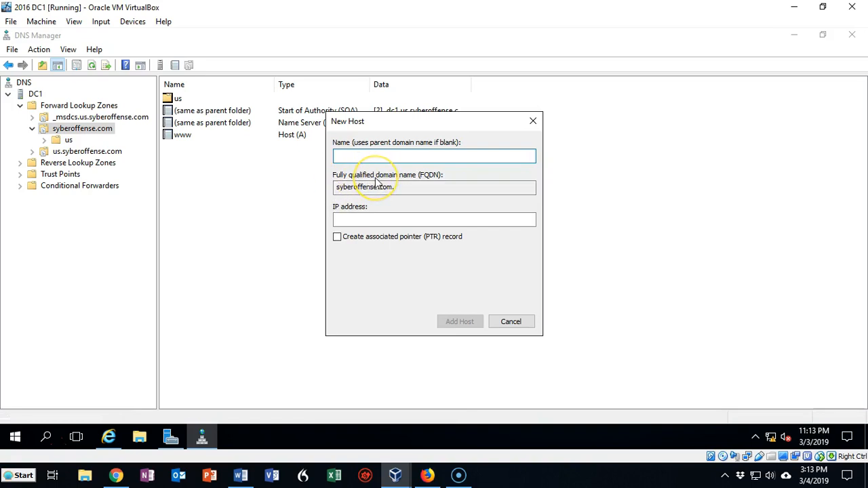
pyautogui.write('orders')
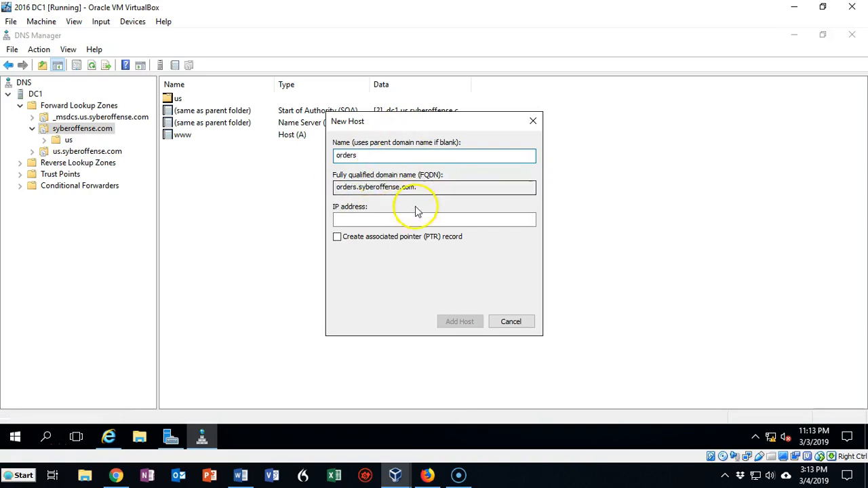
pyautogui.click(362, 221)
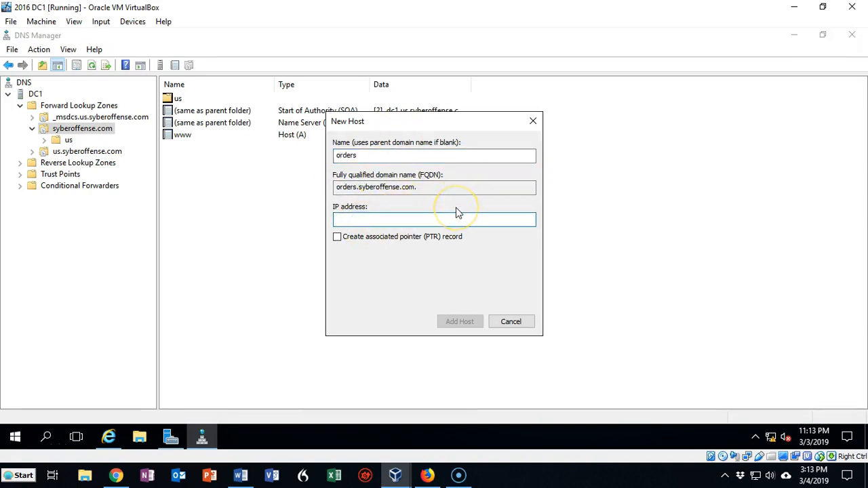
pyautogui.write('192.168.145.14')
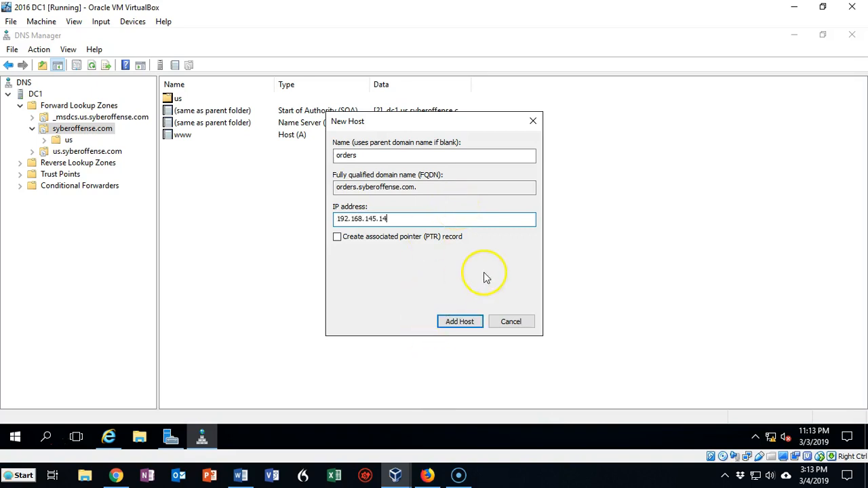
pyautogui.click(461, 323)
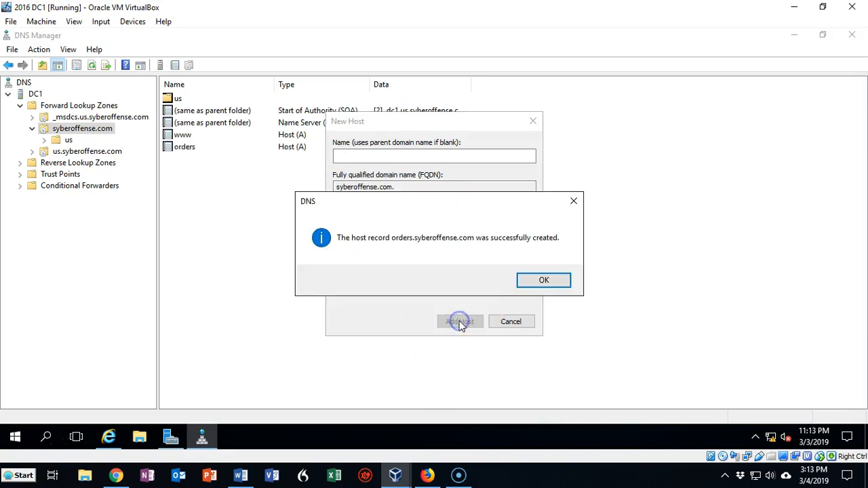
pyautogui.click(545, 281)
pyautogui.click(510, 321)
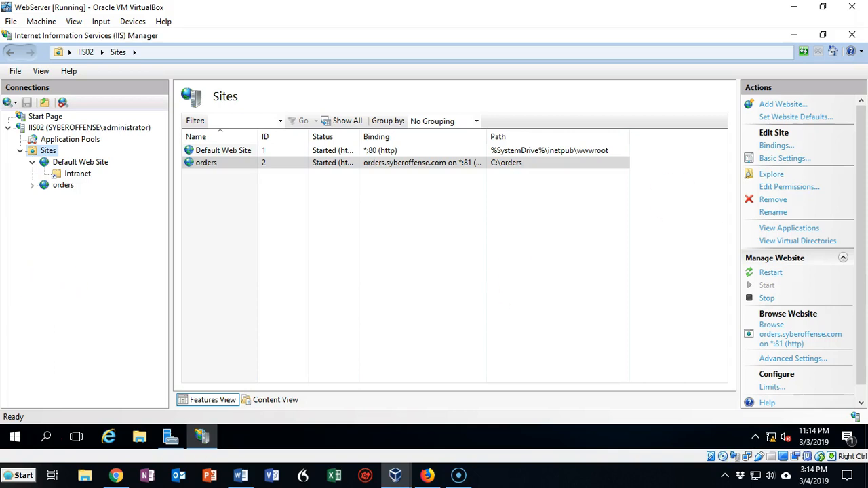
# - On the WebServer machine, open the inbound rules in Windows Firewall with Advanced Security through Control Panel
pyautogui.click(15, 434)
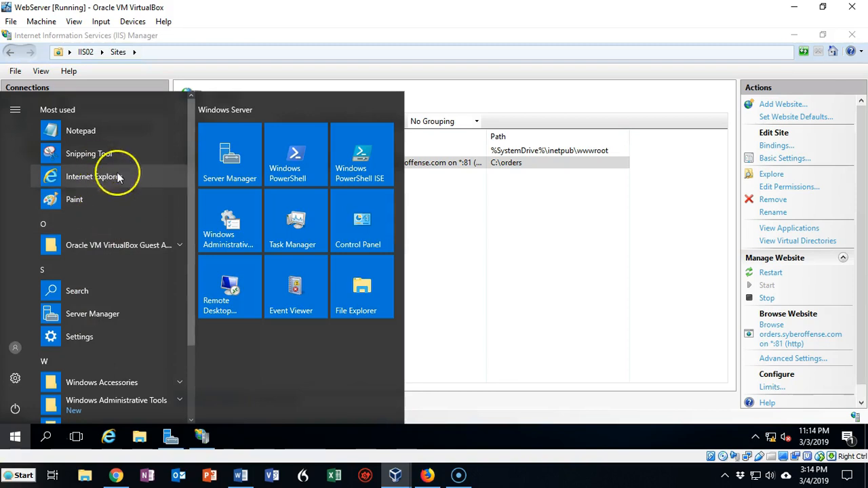
pyautogui.click(373, 220)
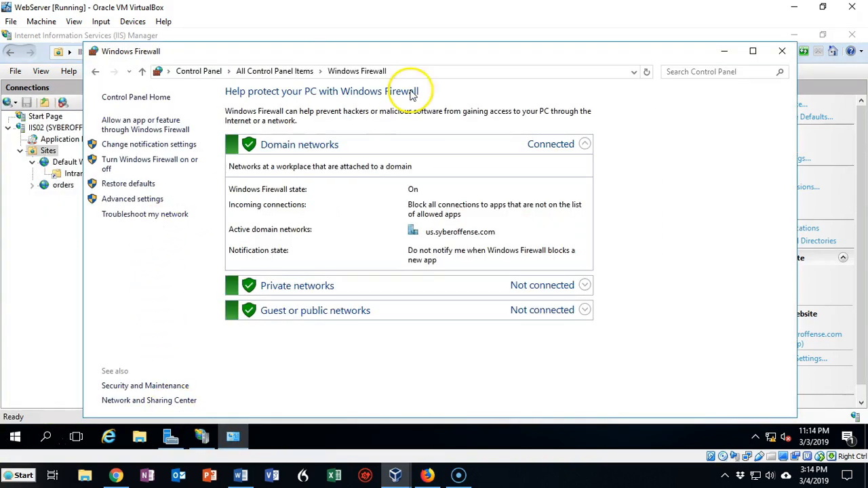
pyautogui.click(752, 51)
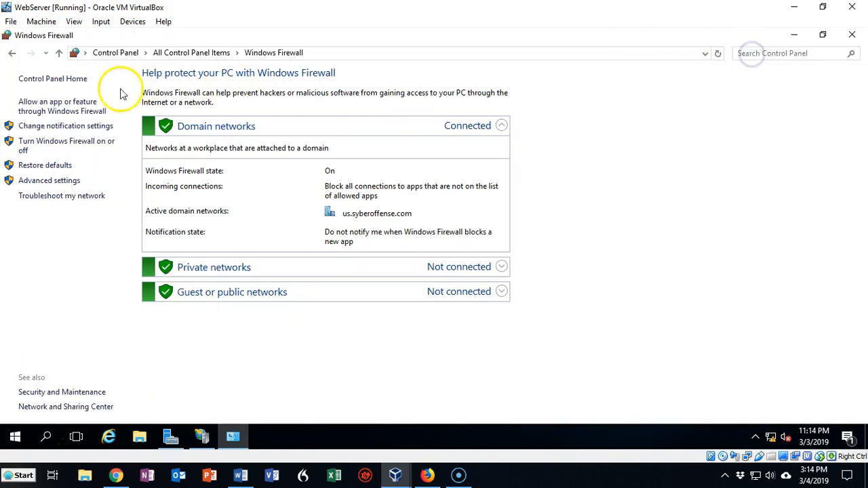
pyautogui.click(54, 182)
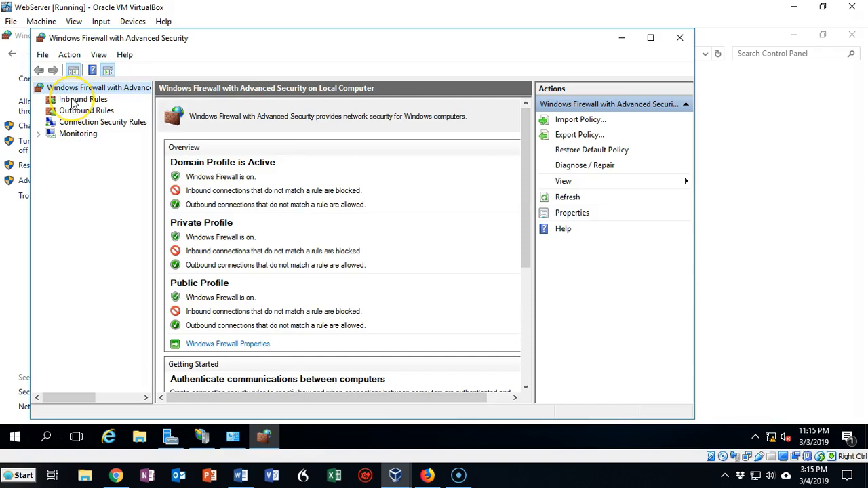
pyautogui.click(74, 100)
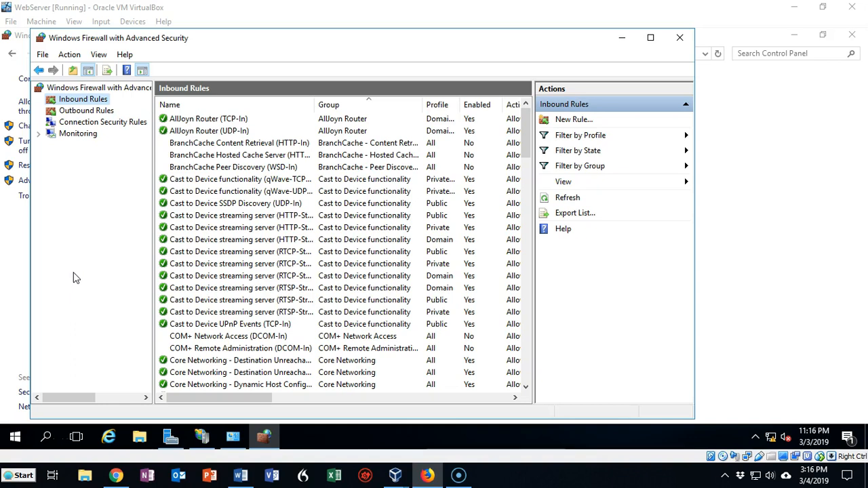
# - Start a new inbound rule of type Port, applied to TCP and specific local port 81
pyautogui.rightClick(83, 103)
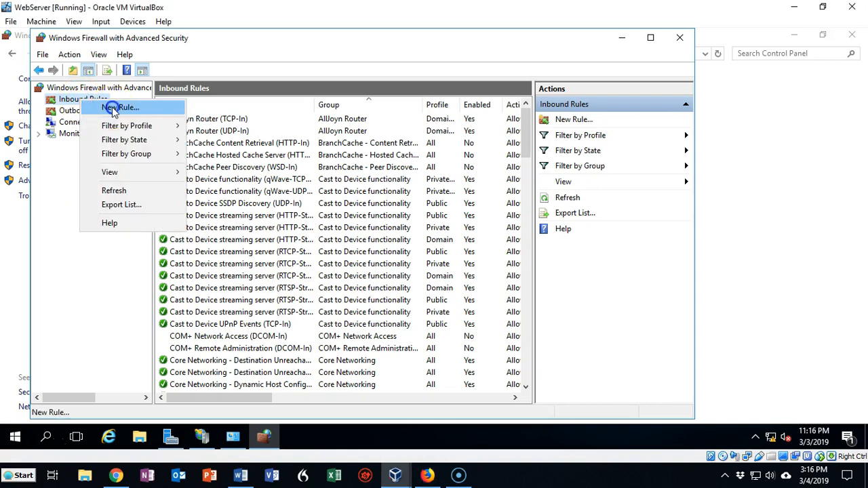
pyautogui.click(113, 108)
pyautogui.click(220, 221)
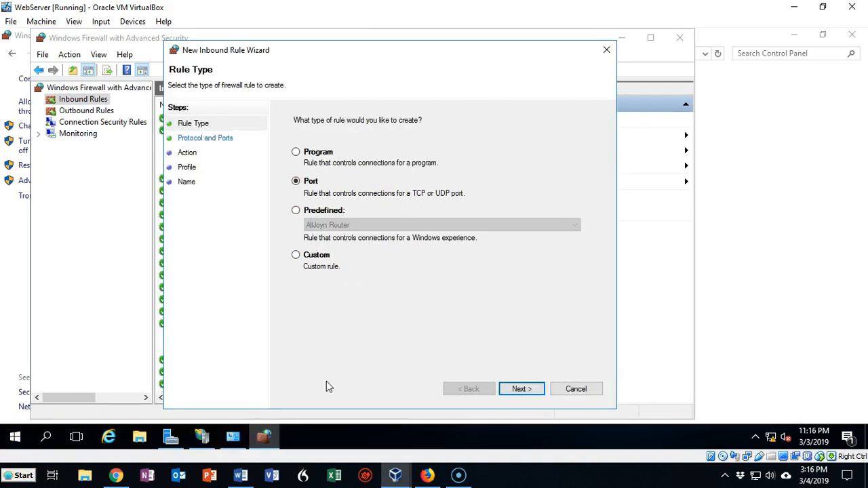
pyautogui.click(523, 390)
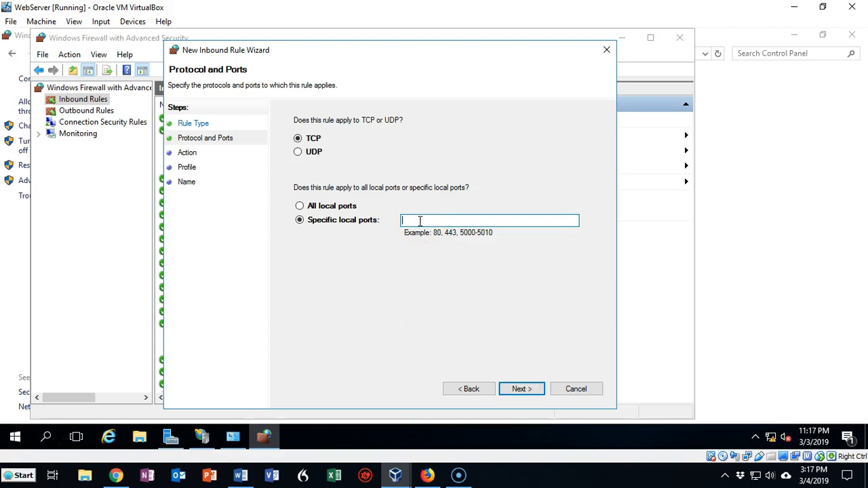
pyautogui.write('21')
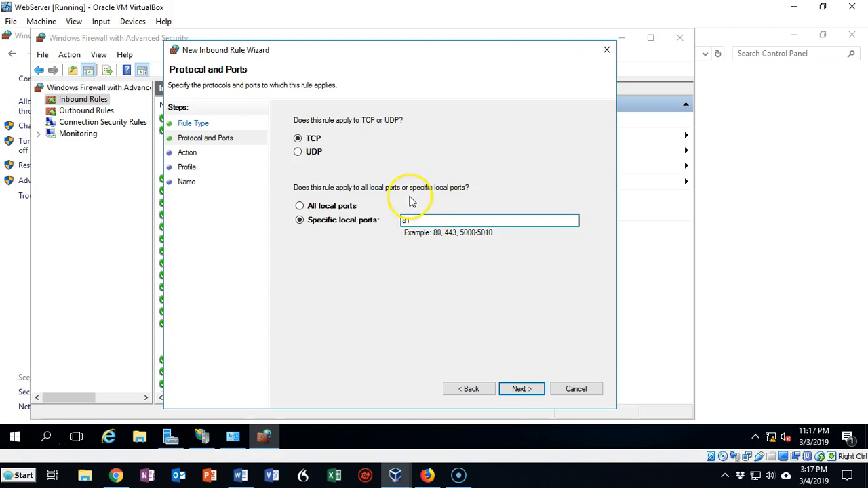
pyautogui.click(521, 389)
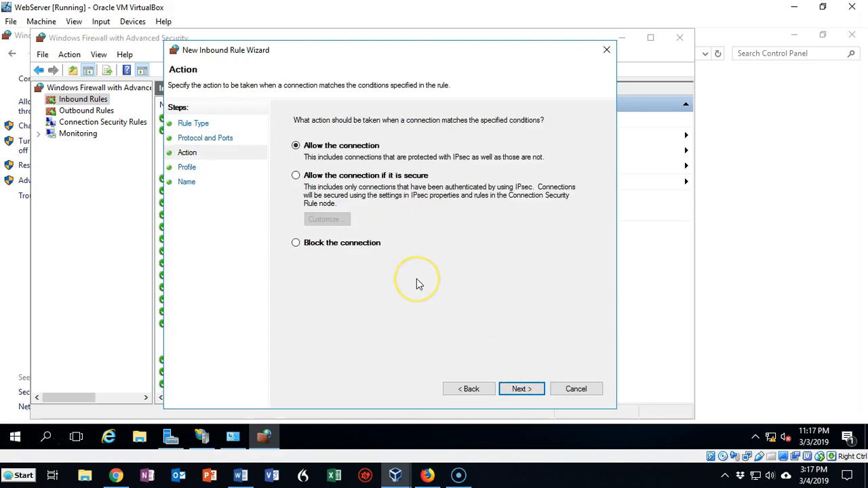
# - Allow the connection on the Domain, Private and Public profiles, name the rule "external access", and finish the rule
pyautogui.click(520, 391)
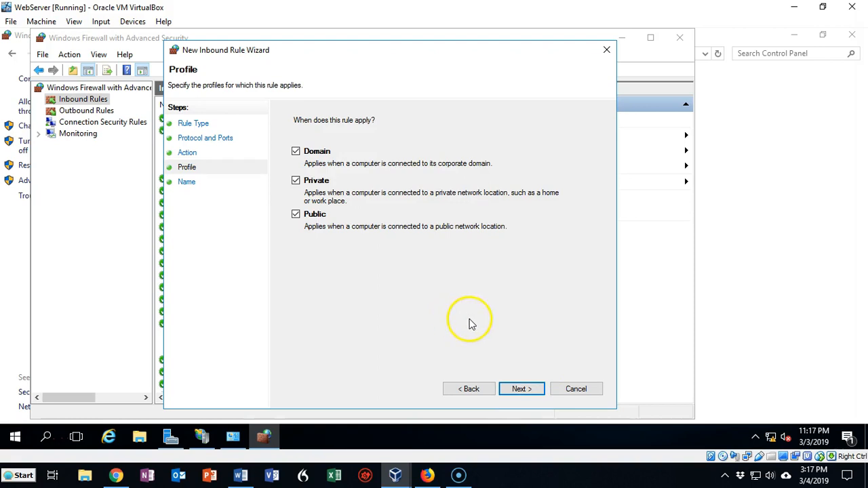
pyautogui.click(517, 389)
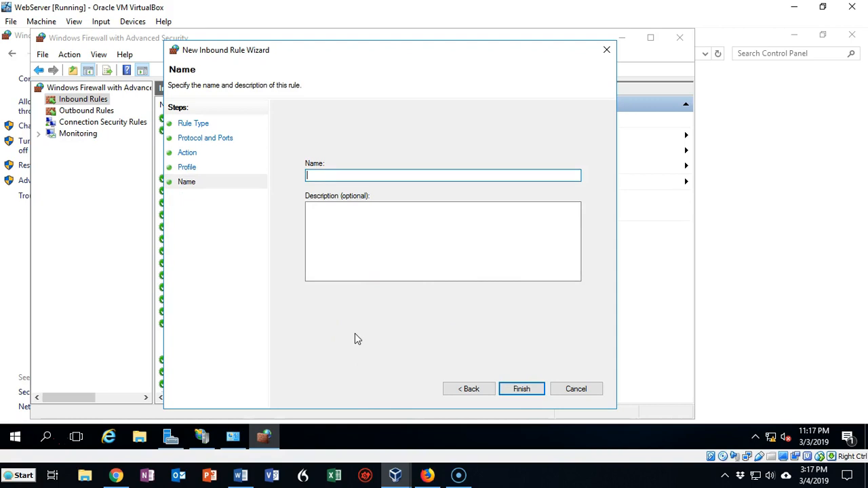
pyautogui.write('external access')
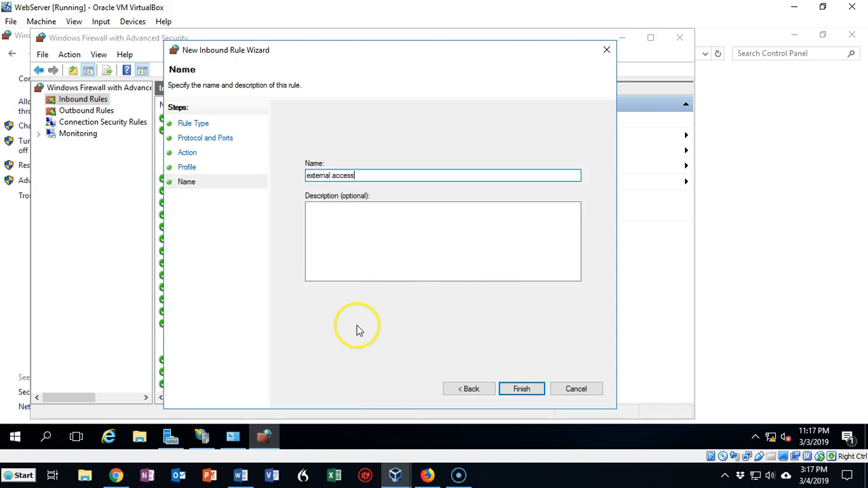
pyautogui.click(361, 208)
pyautogui.click(521, 391)
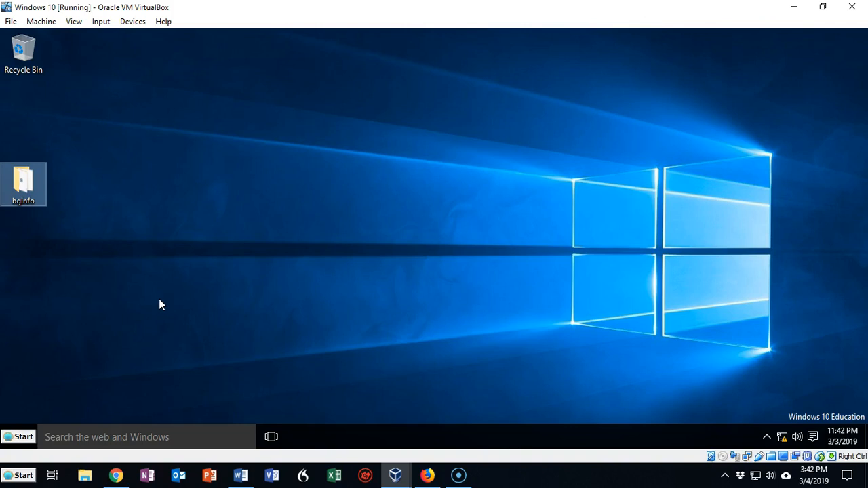
pyautogui.click(20, 437)
pyautogui.click(65, 299)
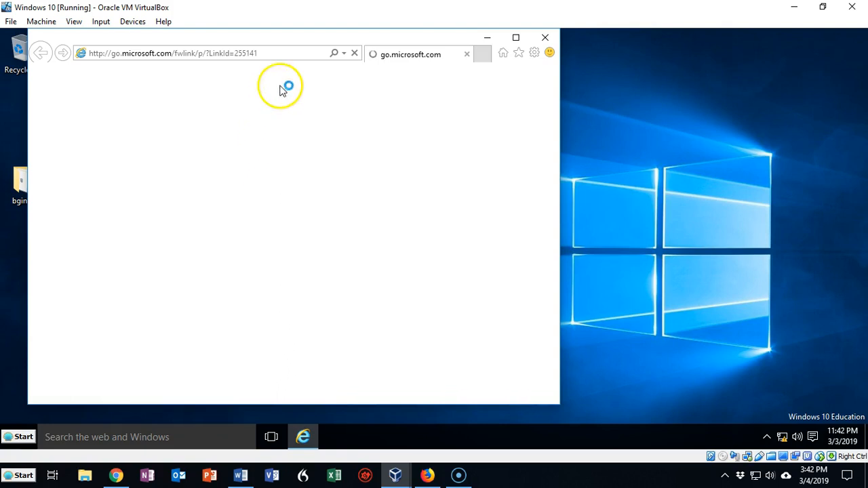
pyautogui.click(309, 53)
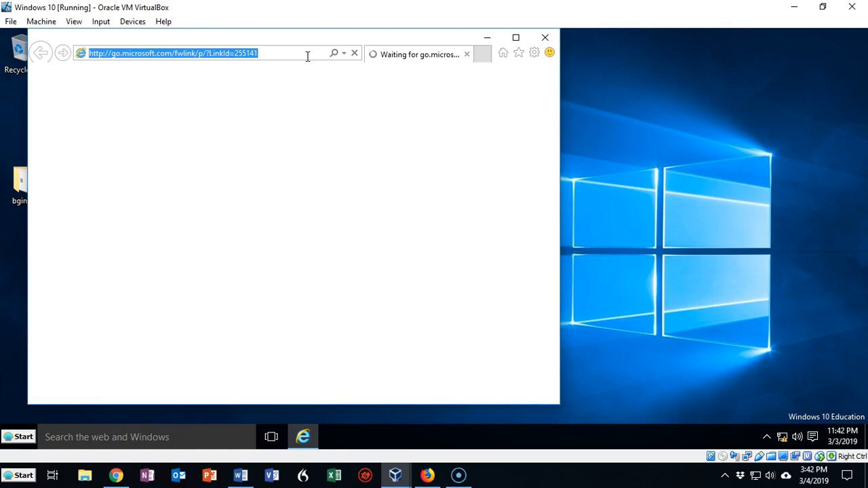
pyautogui.write('orders.syberoffense.com:81/')
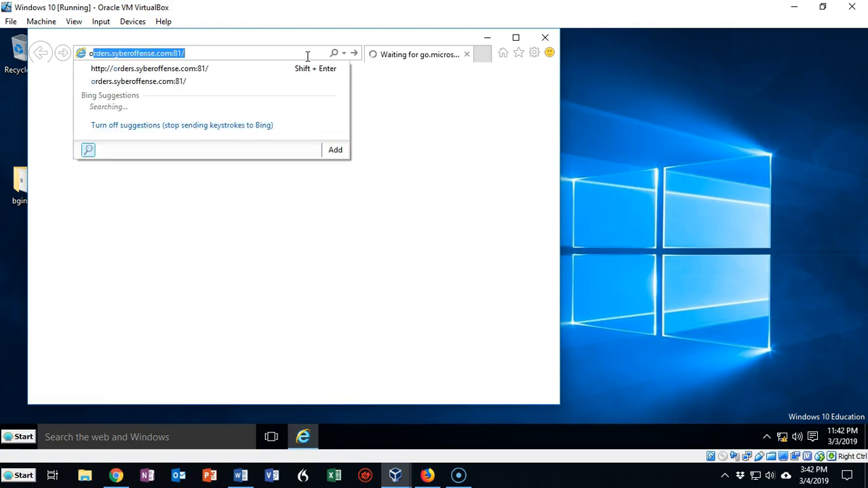
pyautogui.click(188, 70)
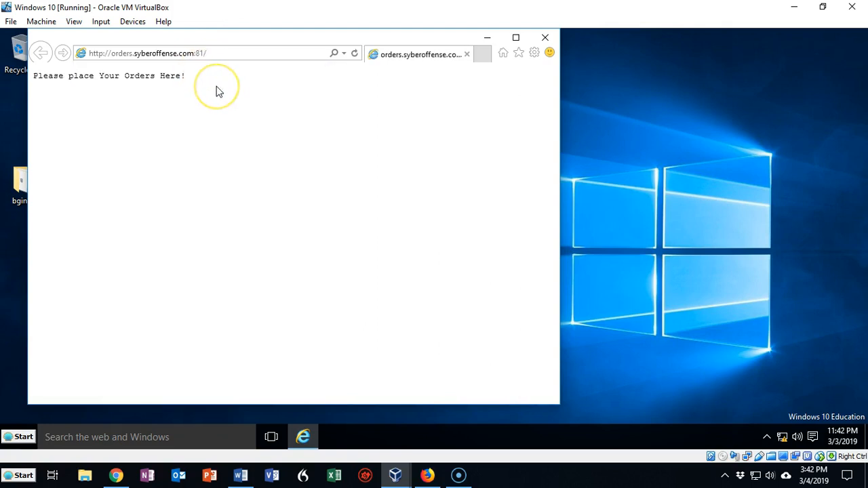
pyautogui.click(216, 53)
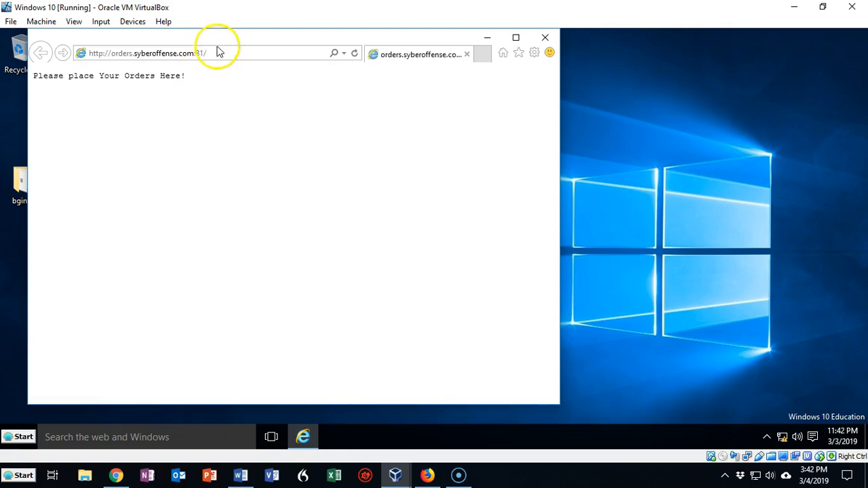
pyautogui.click(216, 54)
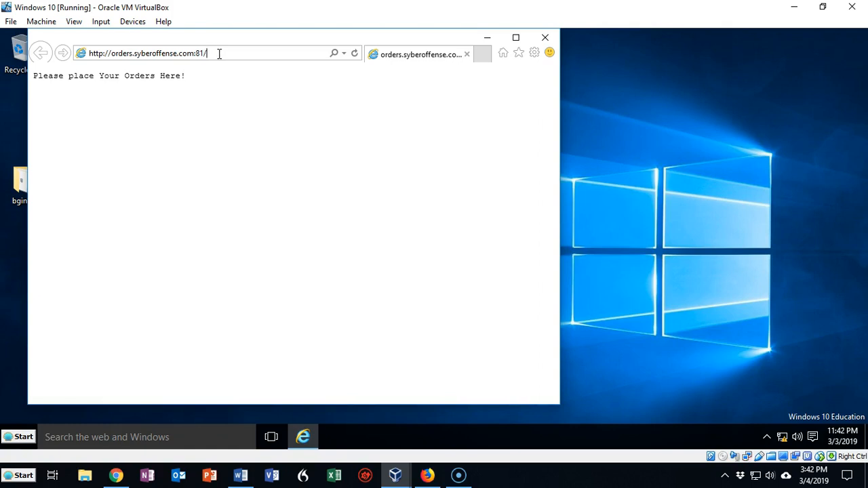
pyautogui.click(222, 53)
pyautogui.click(202, 252)
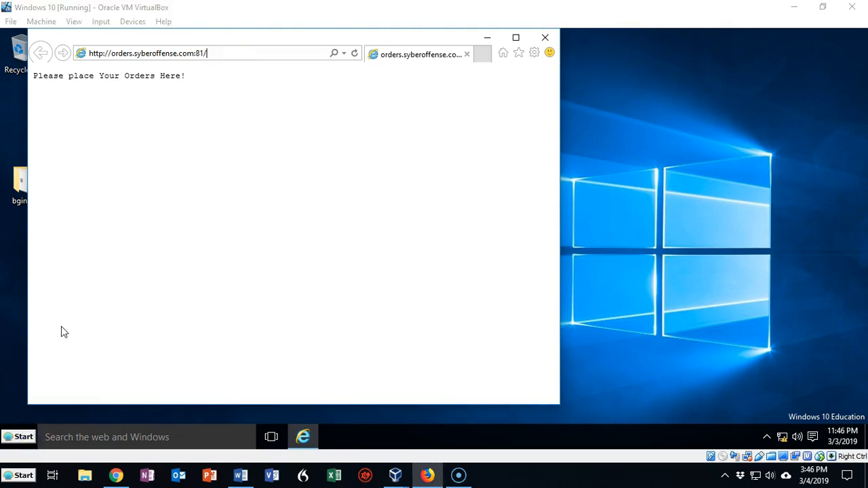
pyautogui.click(113, 314)
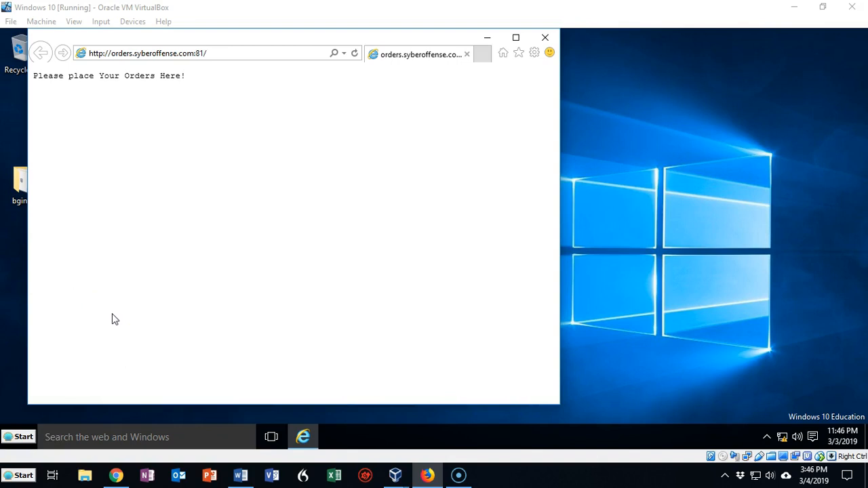